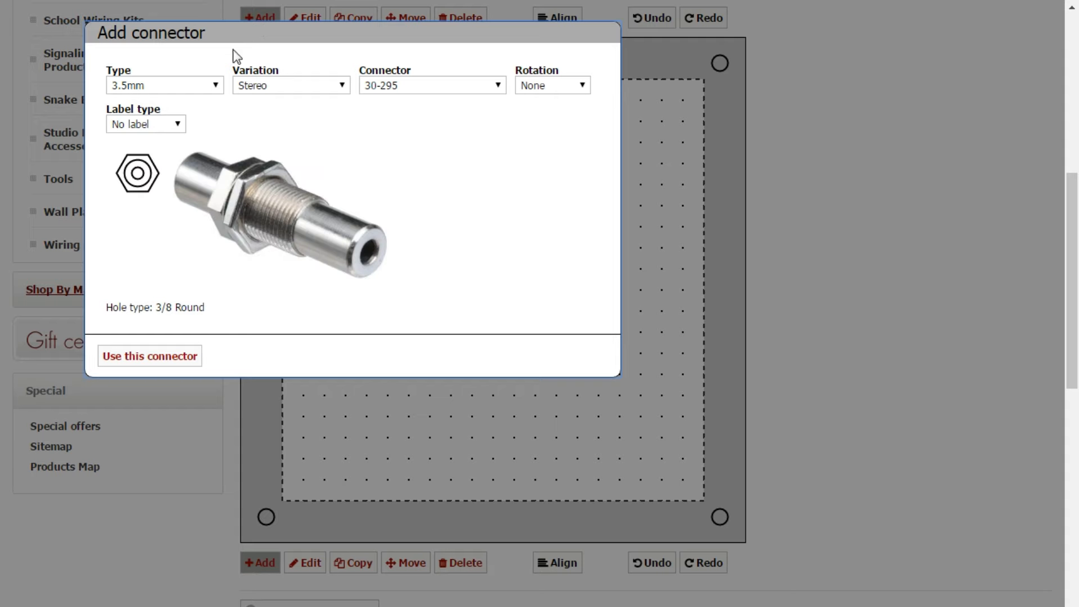
Set the new connector to type XLR, variation Female-Solder, model NC3FD-L-1-B.
{"action": "left_click", "coordinate": [200, 87]}
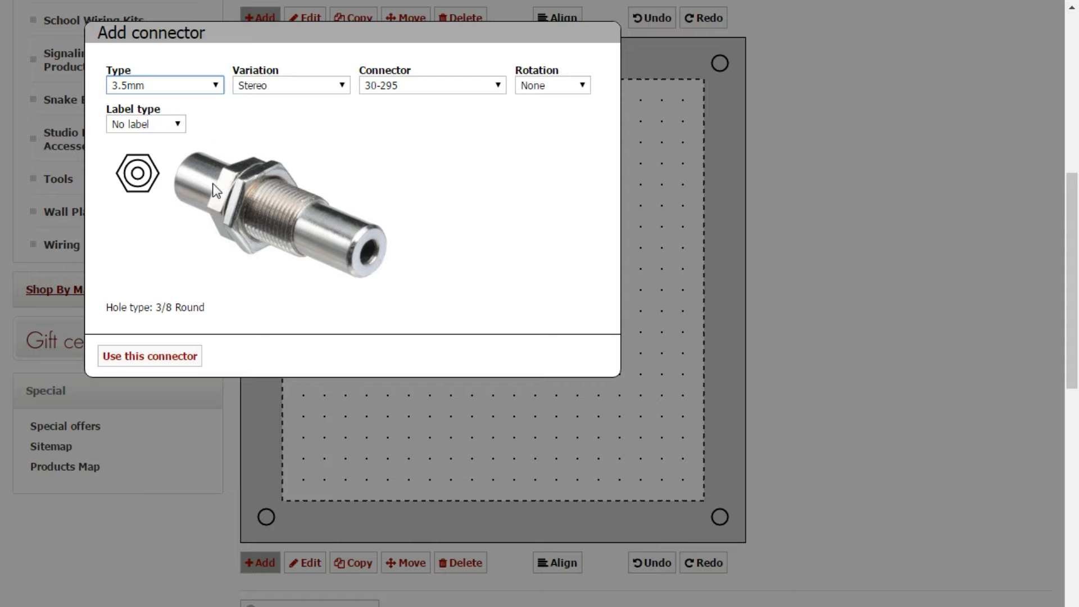
{"action": "left_click", "coordinate": [187, 346]}
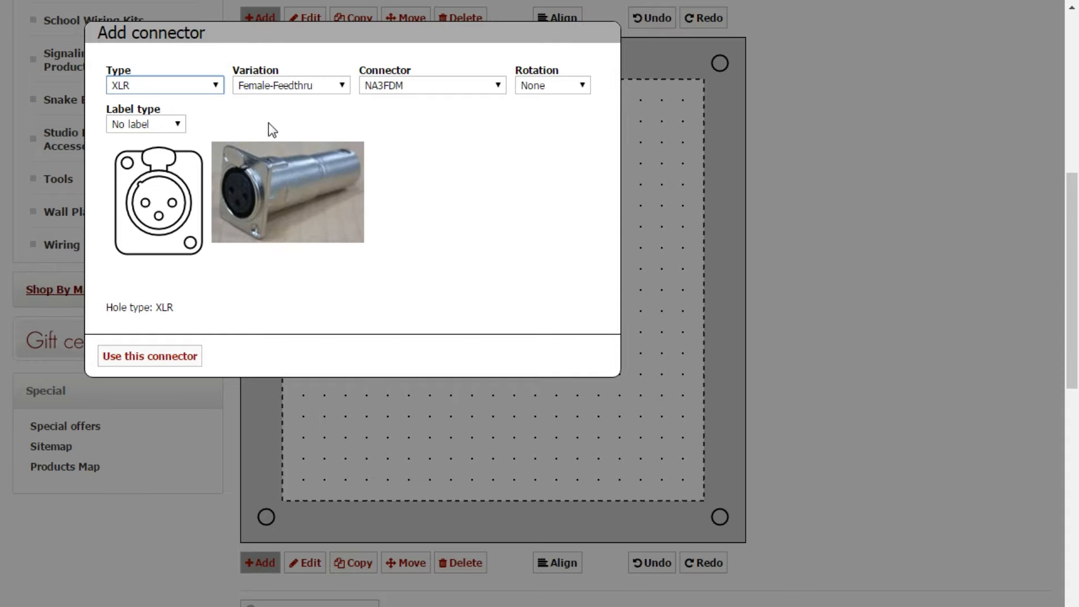
{"action": "left_click", "coordinate": [265, 87]}
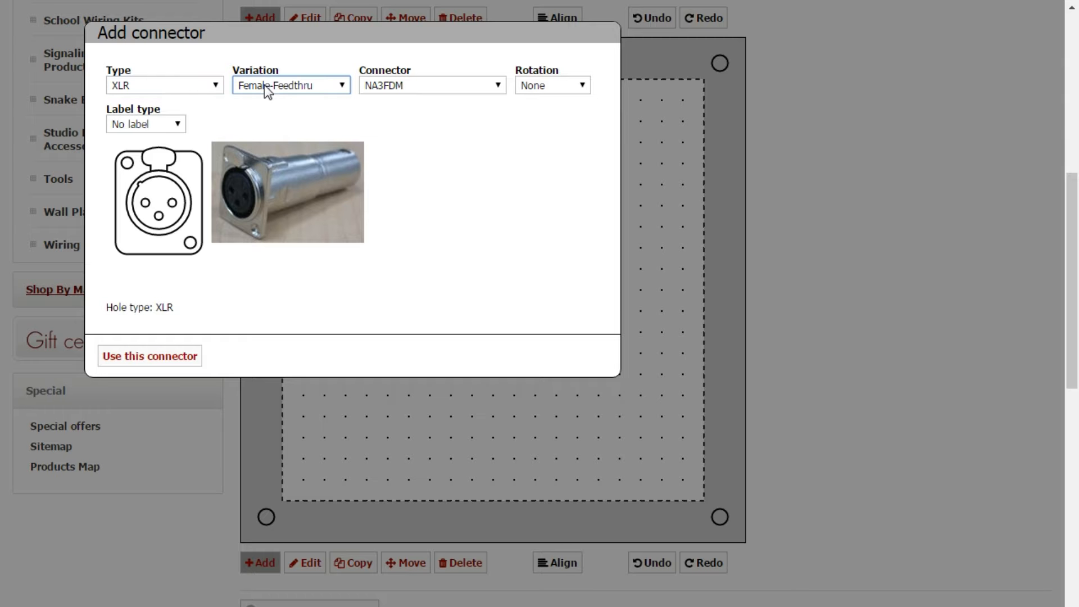
{"action": "left_click", "coordinate": [271, 117]}
{"action": "left_click", "coordinate": [386, 85]}
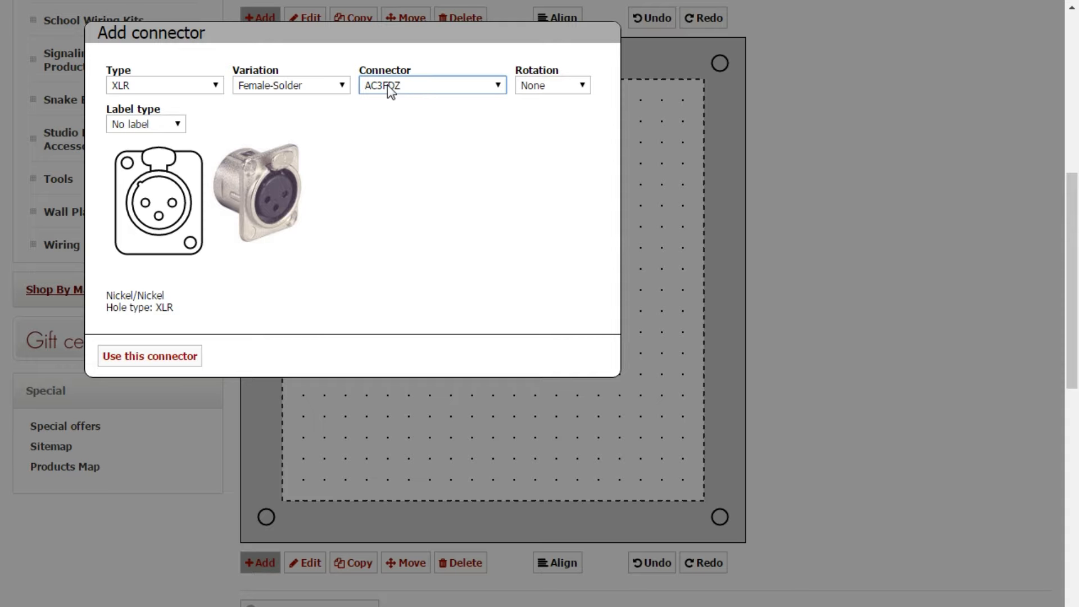
{"action": "left_click", "coordinate": [387, 131]}
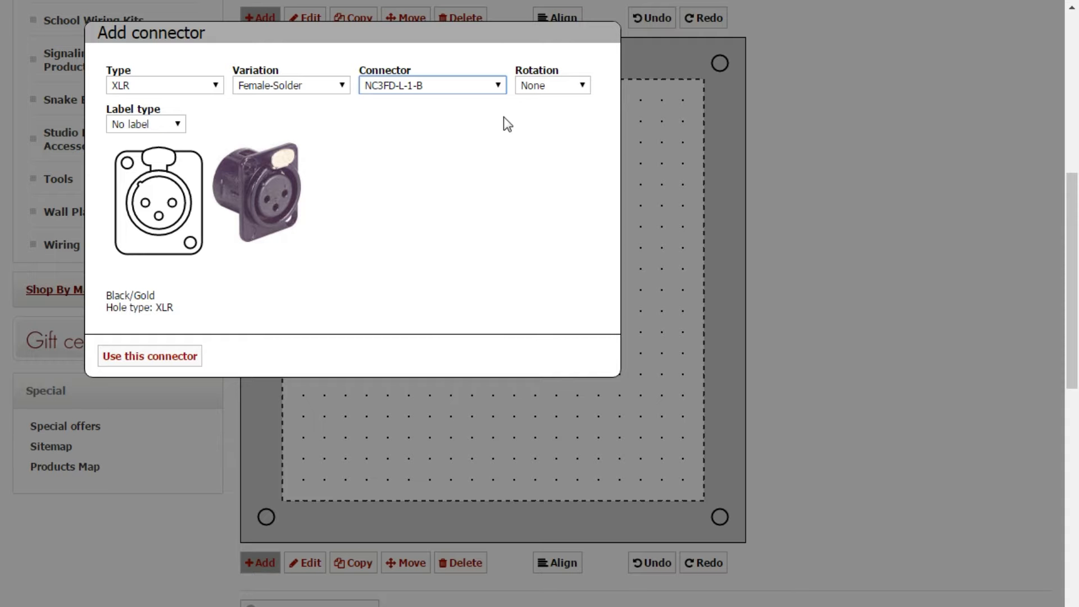
Try a 90° CW rotation on the XLR connector and return its rotation to None.
{"action": "left_click", "coordinate": [531, 86]}
{"action": "left_click", "coordinate": [532, 113]}
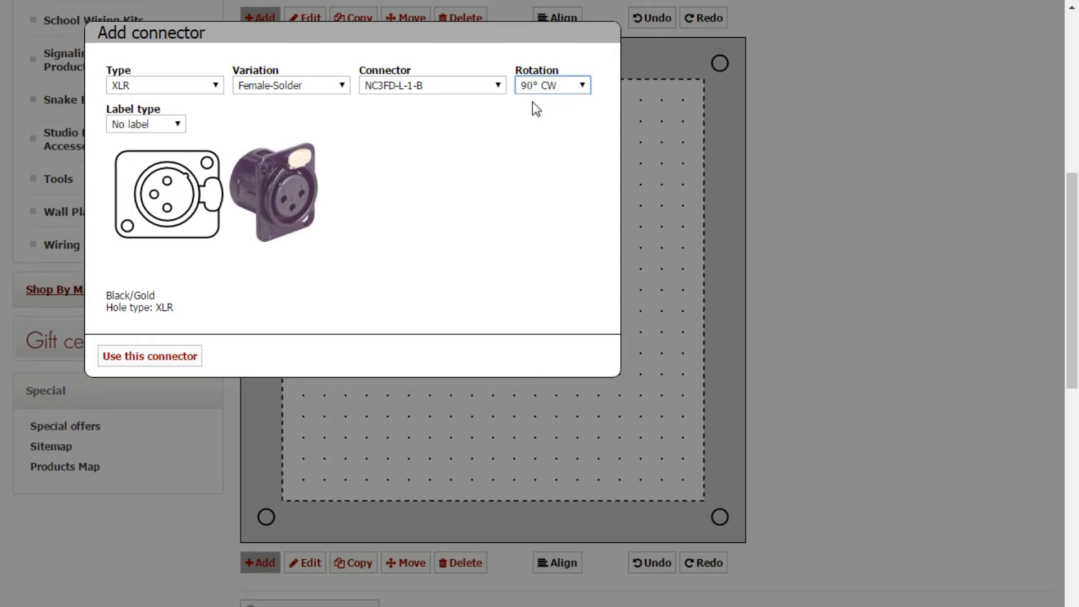
{"action": "left_click", "coordinate": [528, 101]}
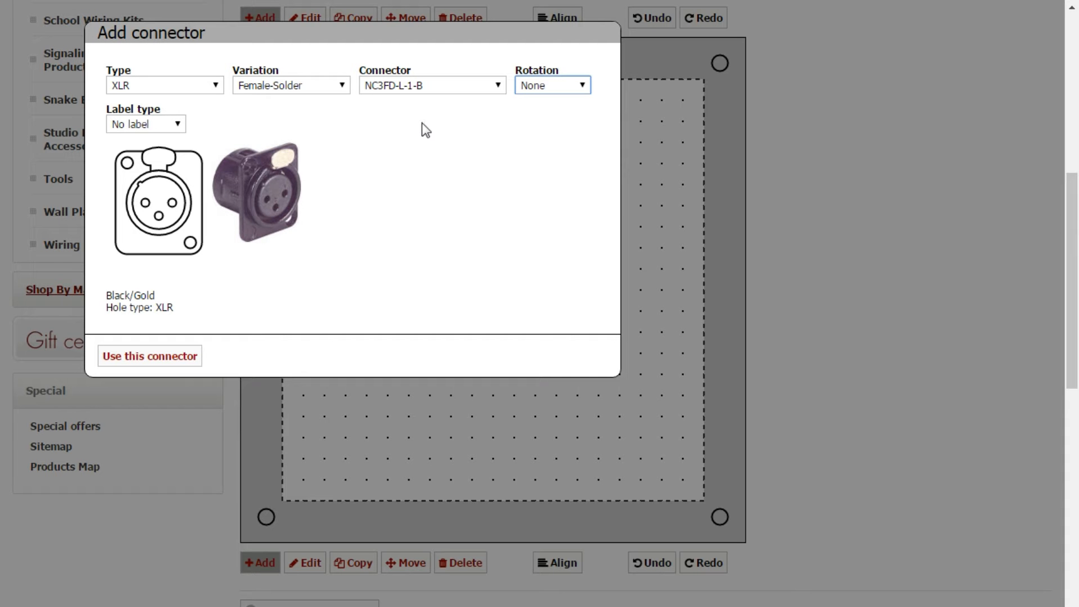
Try the DP label type on the XLR connector and check its label color options.
{"action": "left_click", "coordinate": [125, 127]}
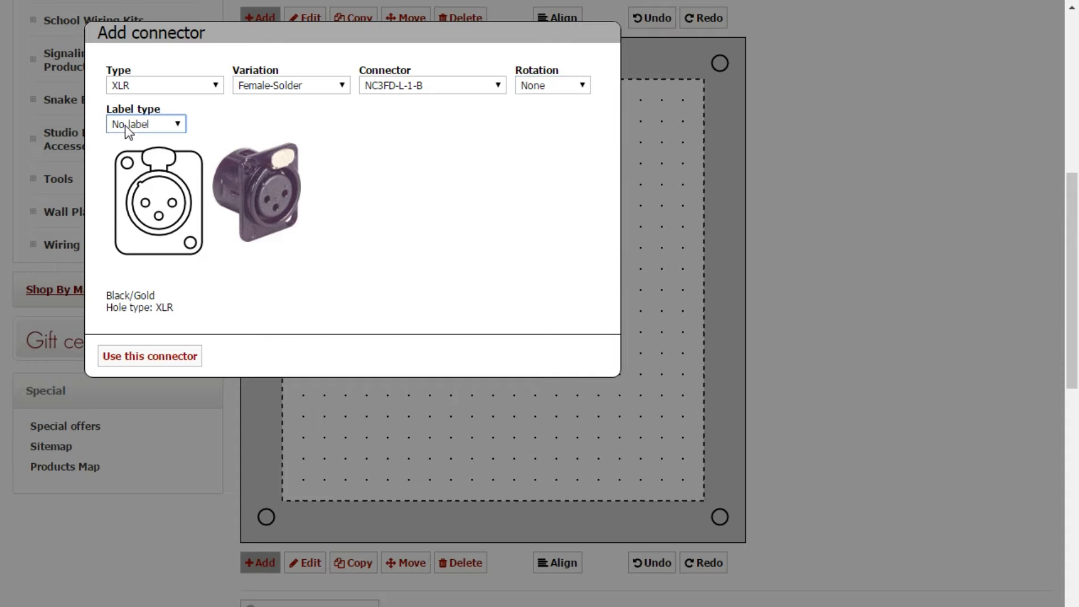
{"action": "left_click", "coordinate": [137, 163]}
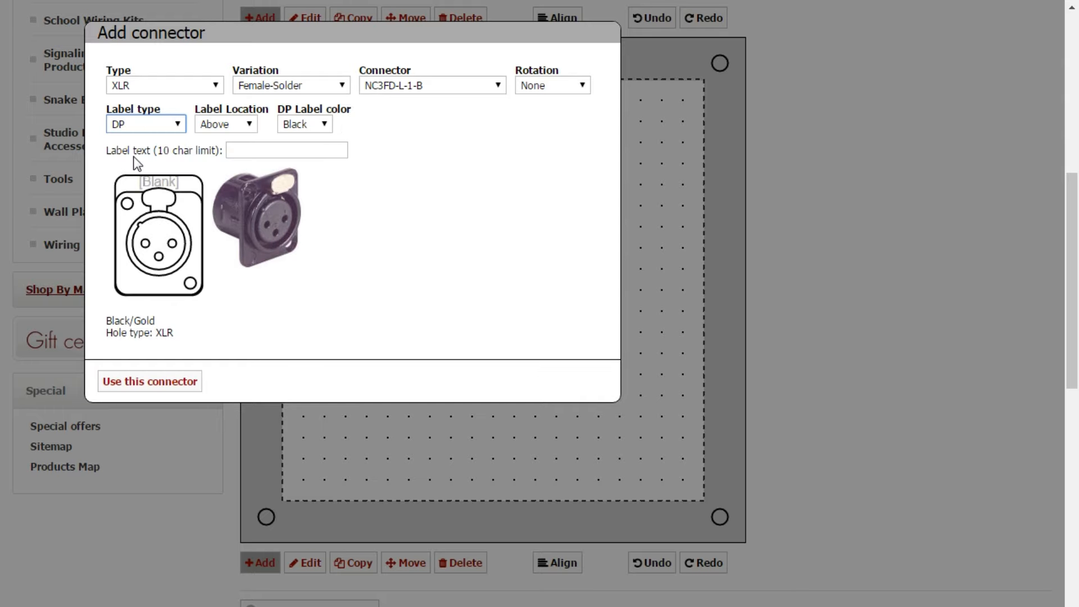
{"action": "left_click", "coordinate": [298, 127]}
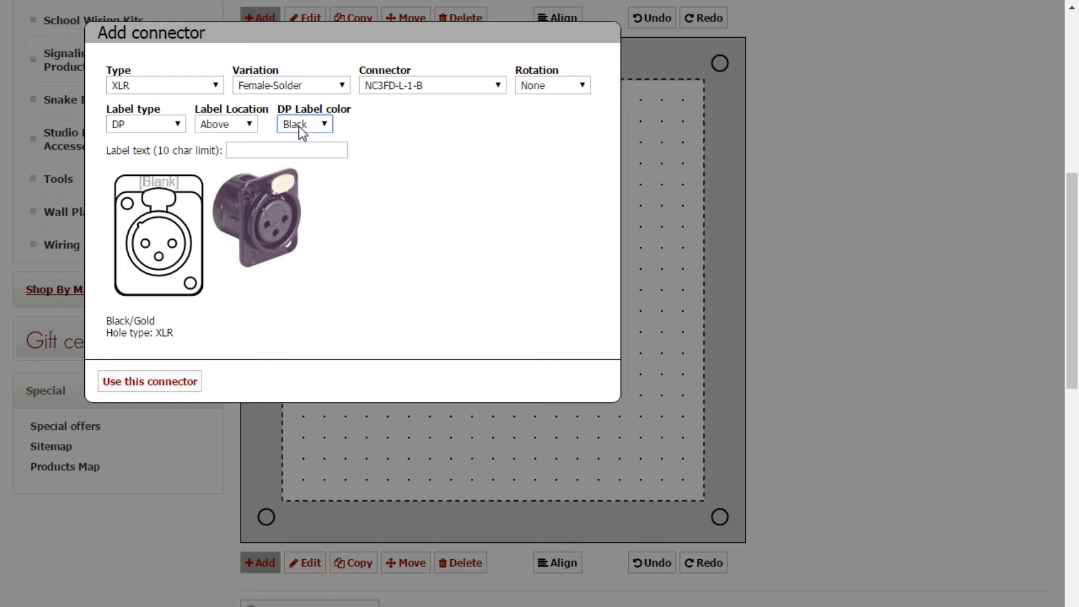
Give the XLR connector an engraved label reading INPUT 1 and accept it for placement.
{"action": "left_click", "coordinate": [150, 124]}
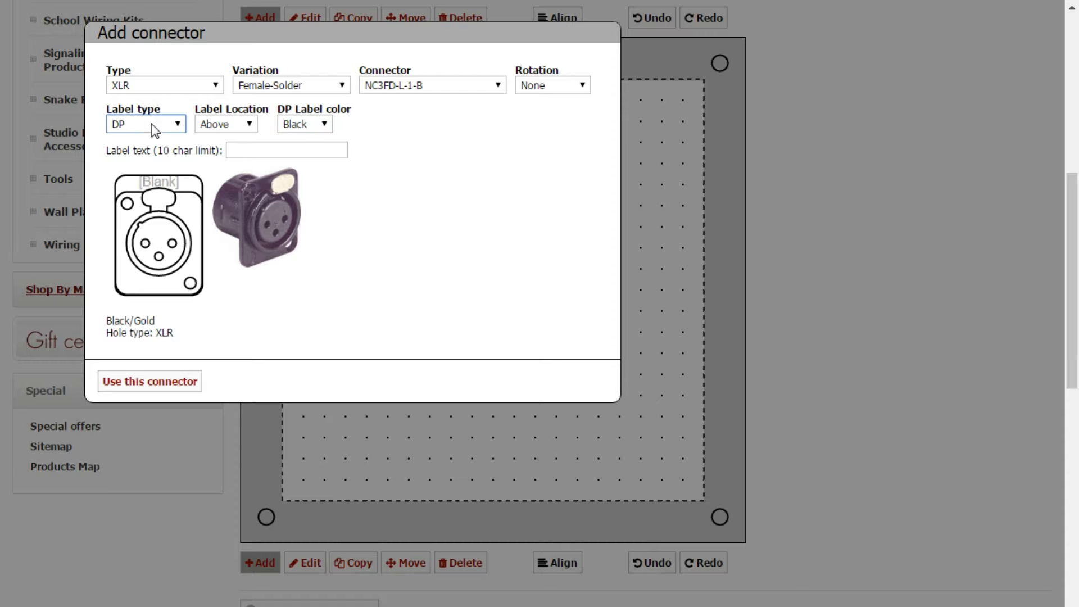
{"action": "left_click", "coordinate": [152, 166]}
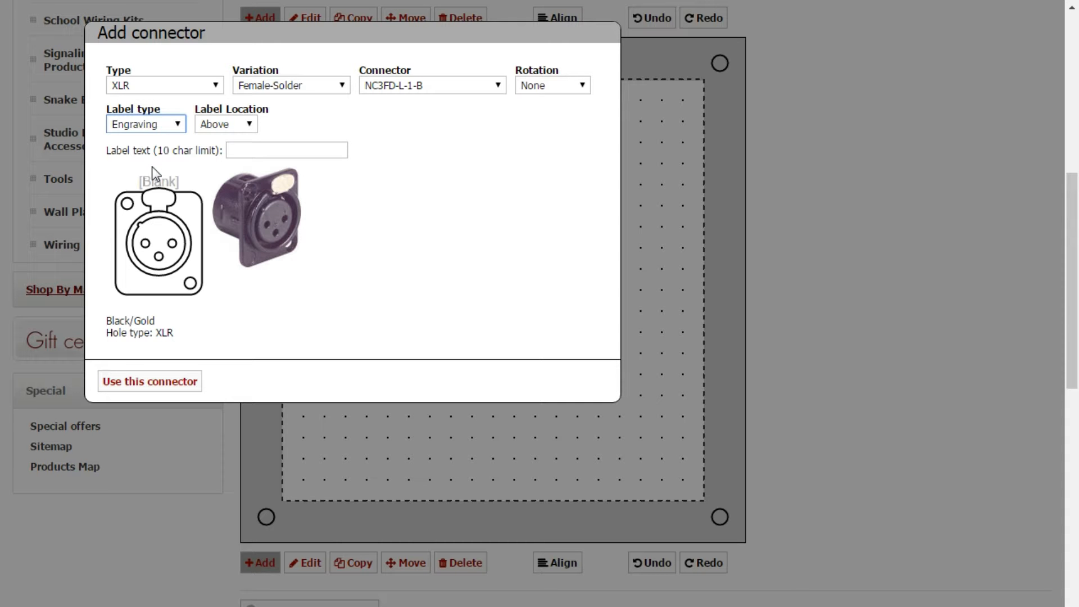
{"action": "left_click", "coordinate": [243, 154]}
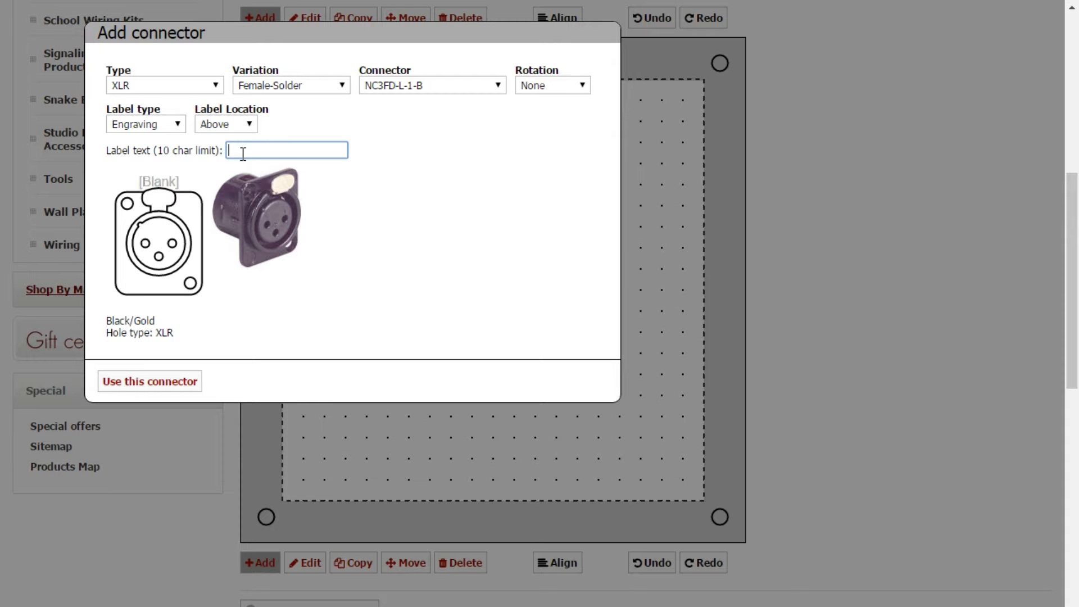
{"action": "type", "text": "INPUT 1"}
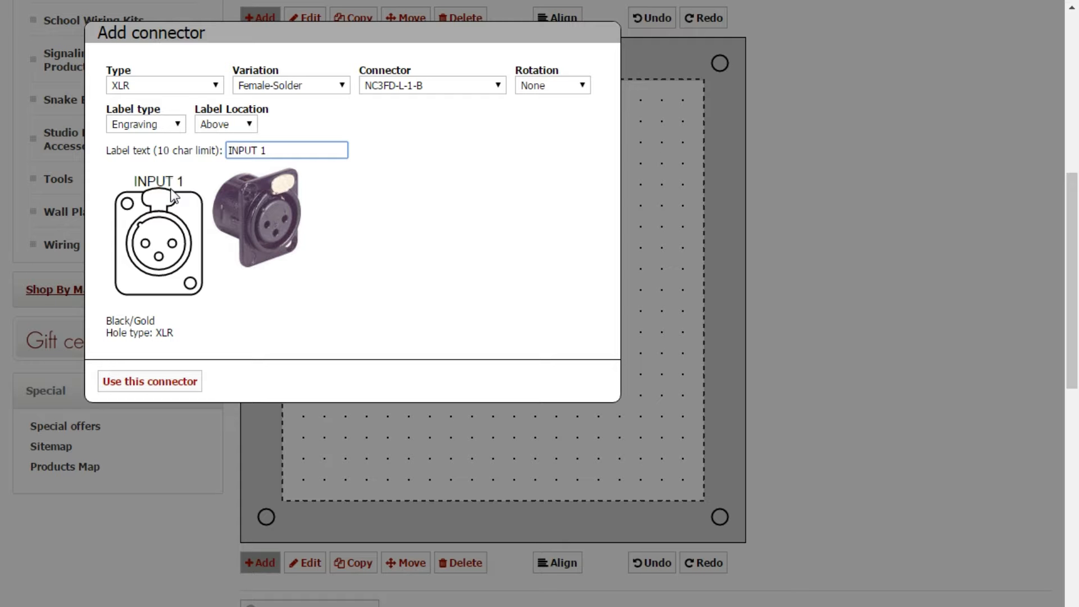
{"action": "left_click", "coordinate": [163, 384]}
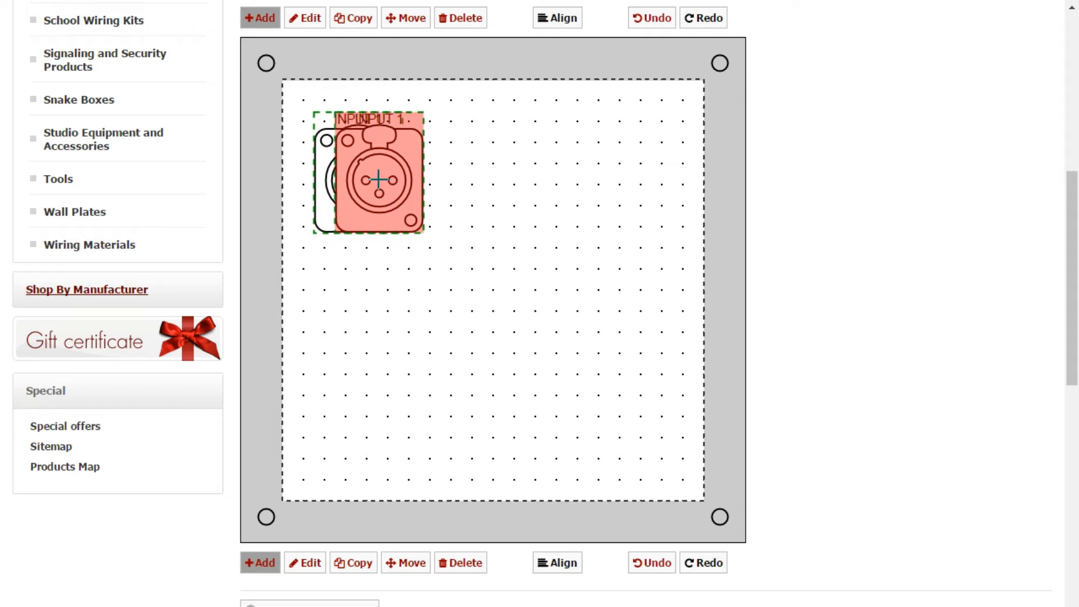
Place the INPUT 1 XLR connectors side by side in two adjoining rows of four in the panel's upper area.
{"action": "left_click", "coordinate": [446, 179]}
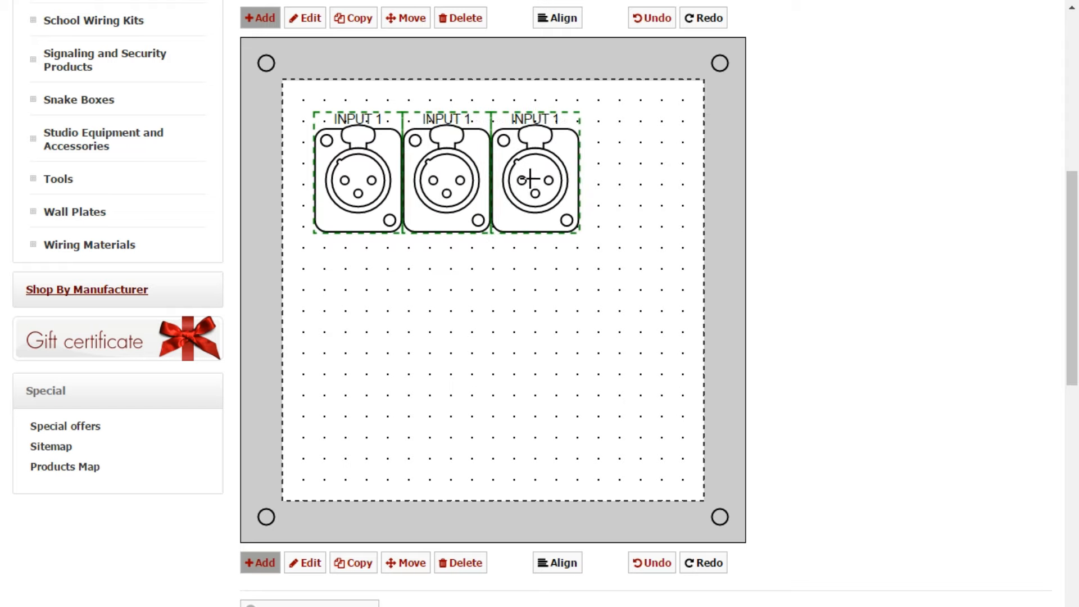
{"action": "left_click", "coordinate": [529, 179]}
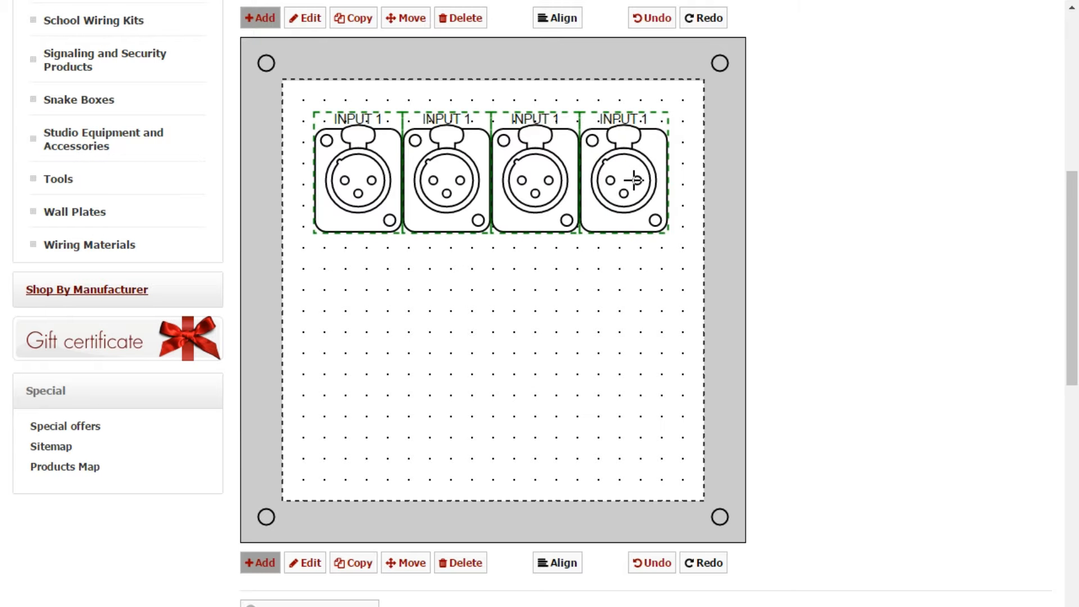
{"action": "left_click", "coordinate": [634, 180]}
{"action": "left_click", "coordinate": [622, 301]}
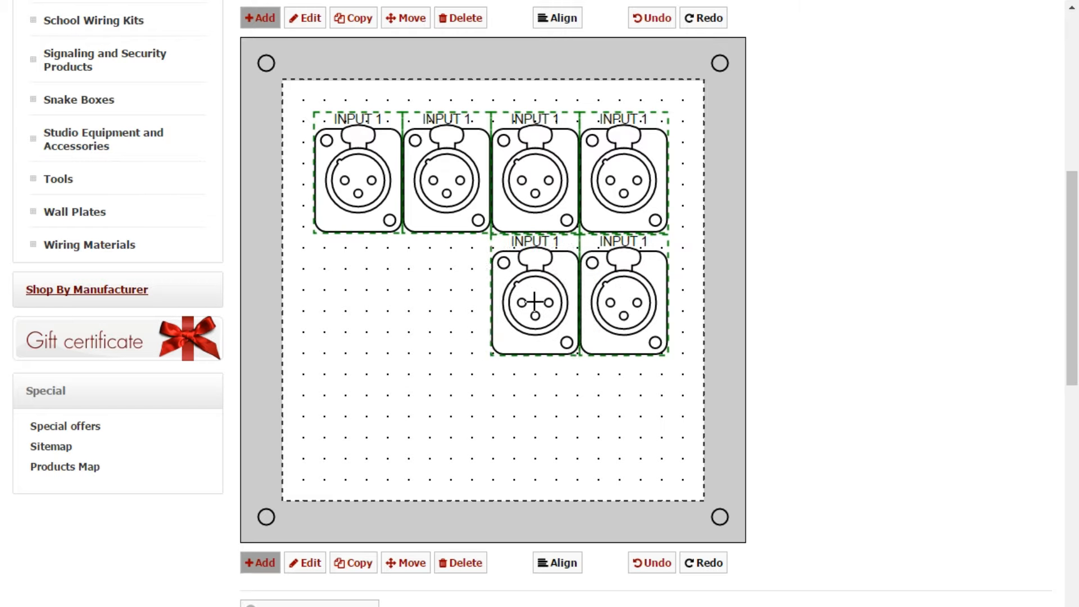
{"action": "left_click", "coordinate": [534, 302]}
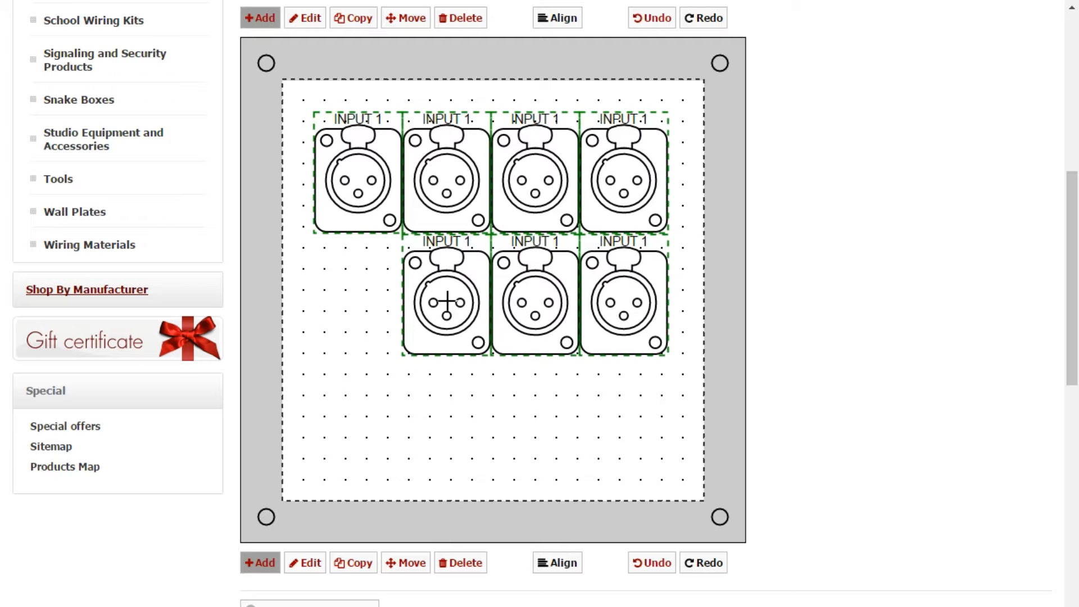
{"action": "left_click", "coordinate": [447, 302]}
{"action": "left_click", "coordinate": [361, 302]}
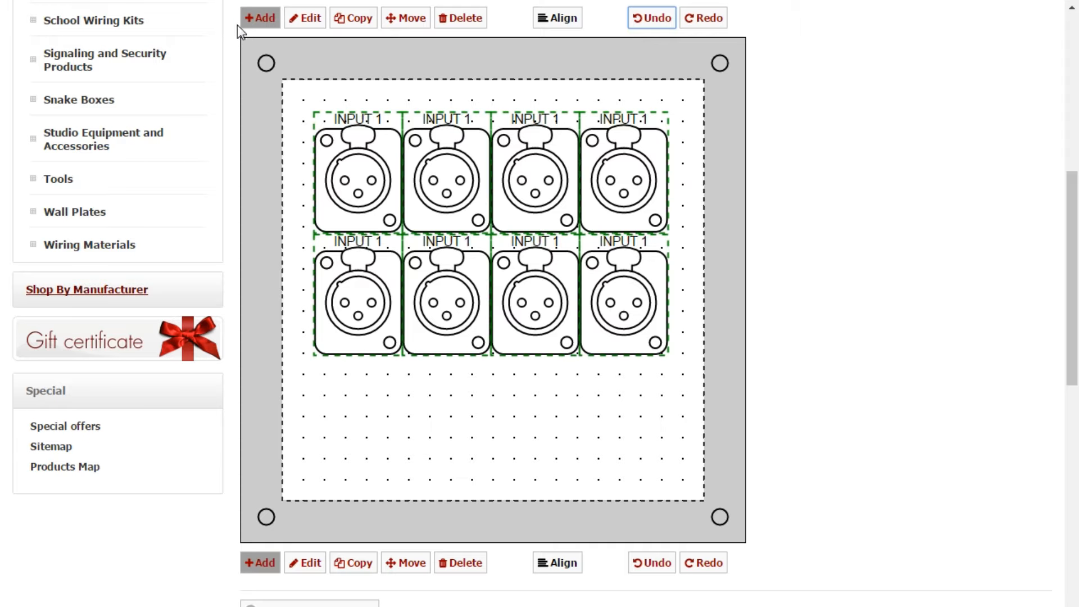
Set up another connector of type Combo, variation Female, model NCJ6FI-S, and accept it for placement.
{"action": "left_click", "coordinate": [262, 20]}
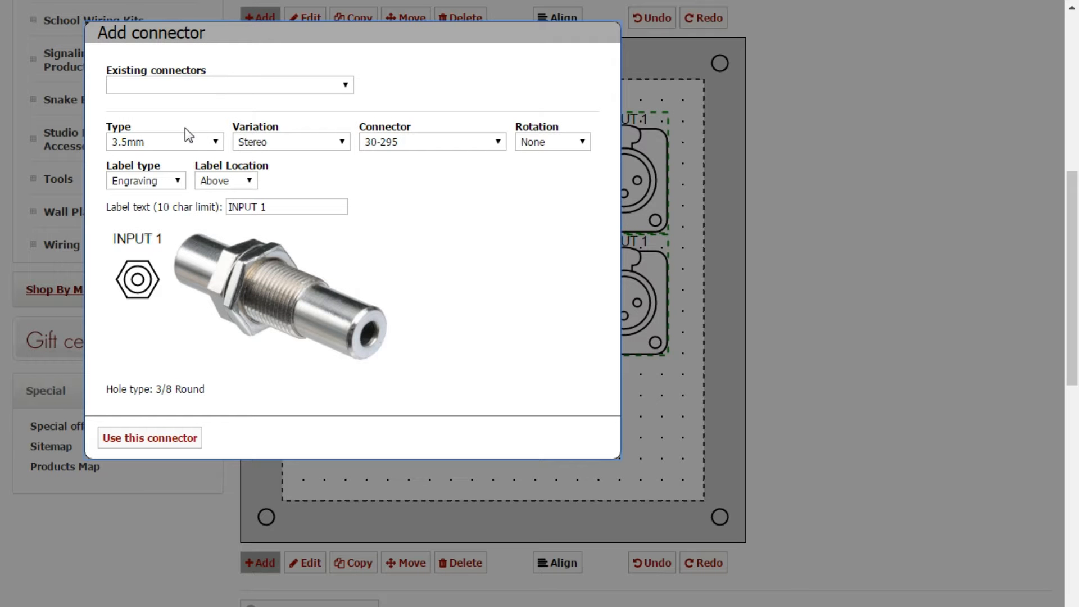
{"action": "left_click", "coordinate": [137, 248]}
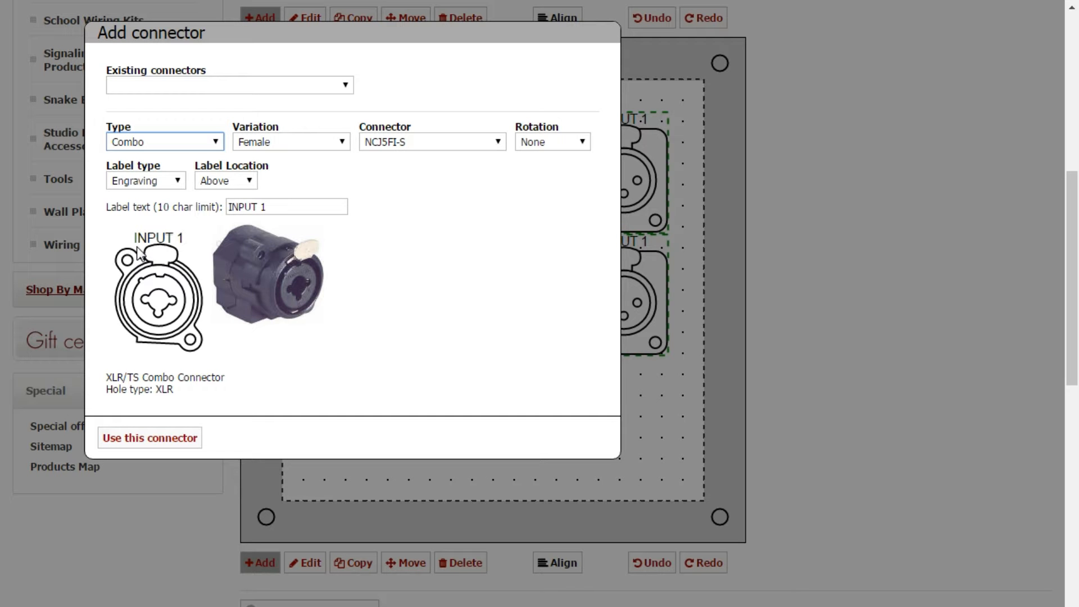
{"action": "left_click", "coordinate": [400, 147]}
{"action": "left_click", "coordinate": [402, 171]}
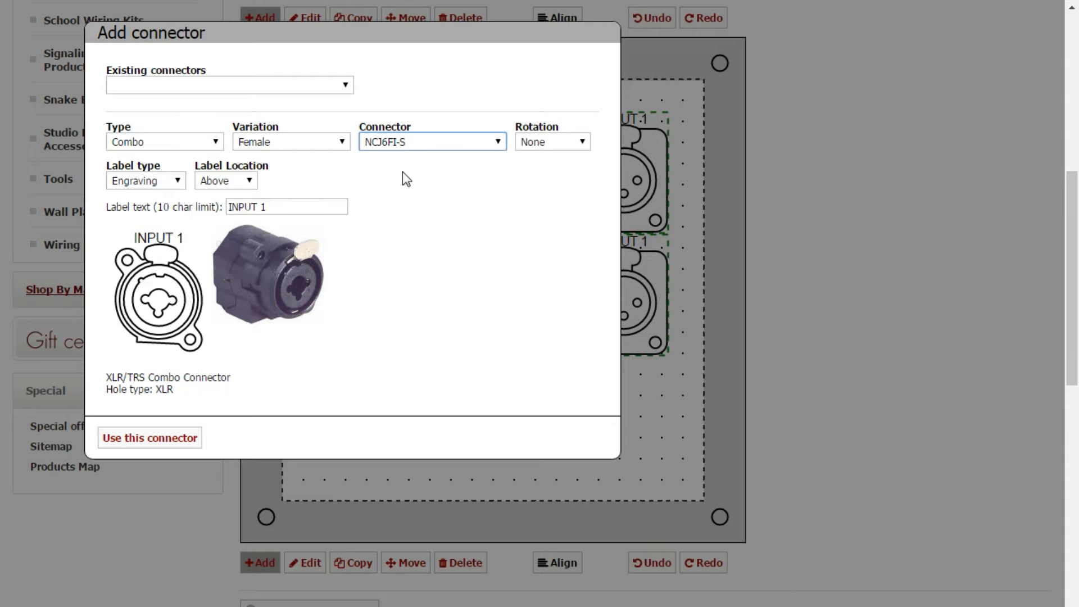
{"action": "left_click", "coordinate": [157, 443]}
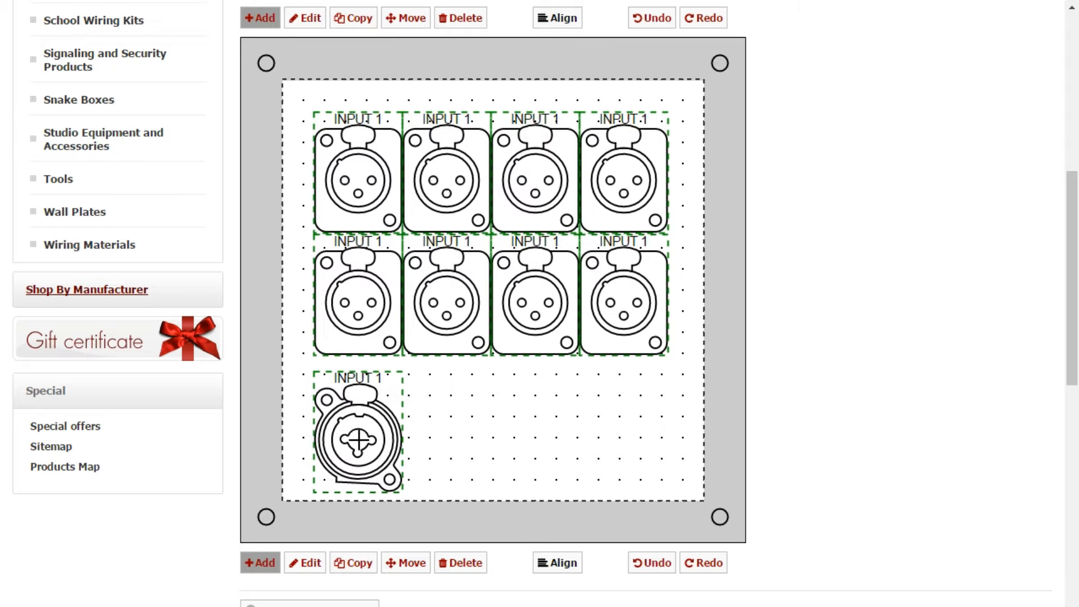
Place a row of four combo connectors beneath the two XLR rows, lined up with their columns.
{"action": "left_click", "coordinate": [358, 439]}
{"action": "left_click", "coordinate": [447, 440]}
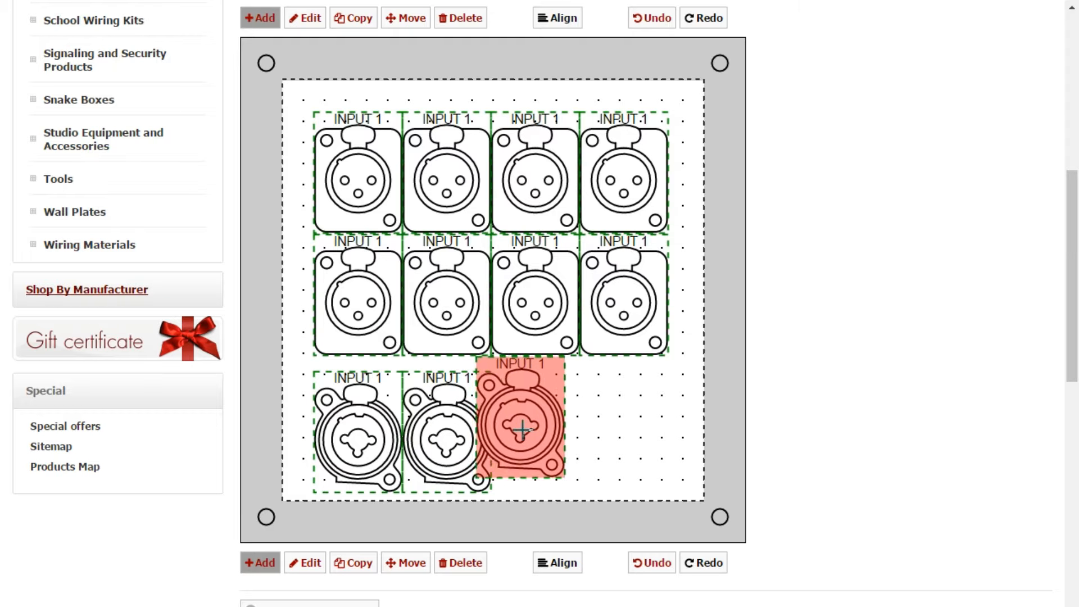
{"action": "left_click", "coordinate": [534, 440]}
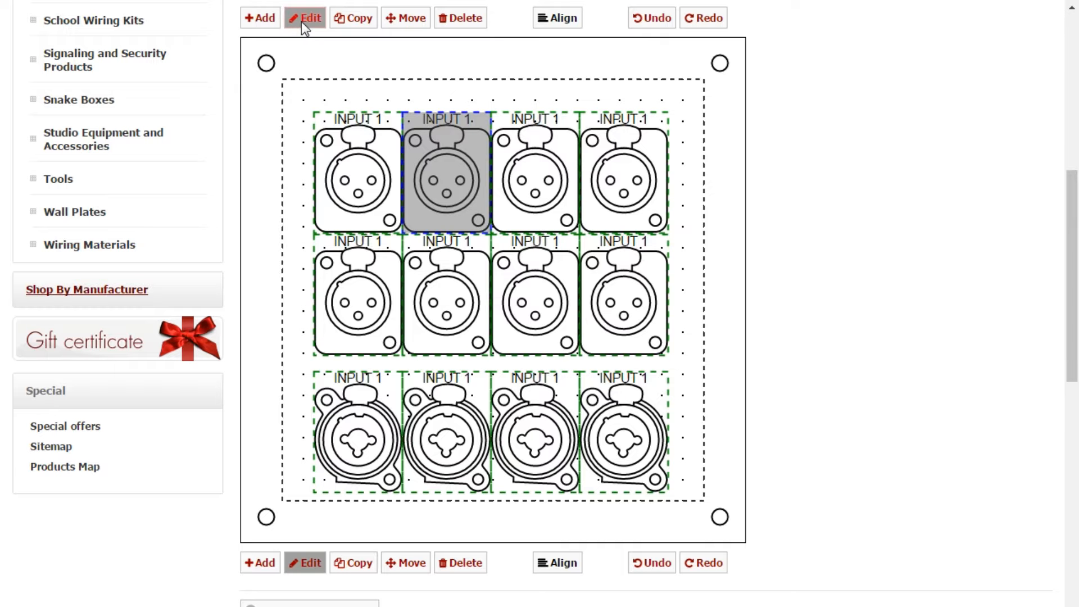
Change the label of the second XLR connector in the top row to INPUT 2 and save it.
{"action": "left_click", "coordinate": [449, 162]}
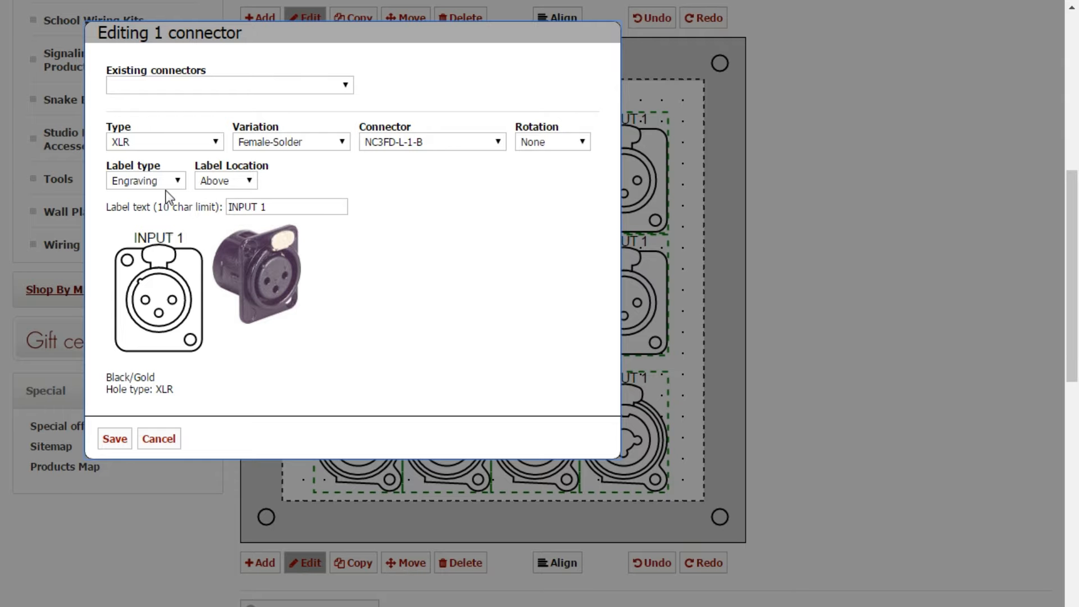
{"action": "left_click", "coordinate": [284, 207]}
{"action": "key", "text": "BackSpace"}
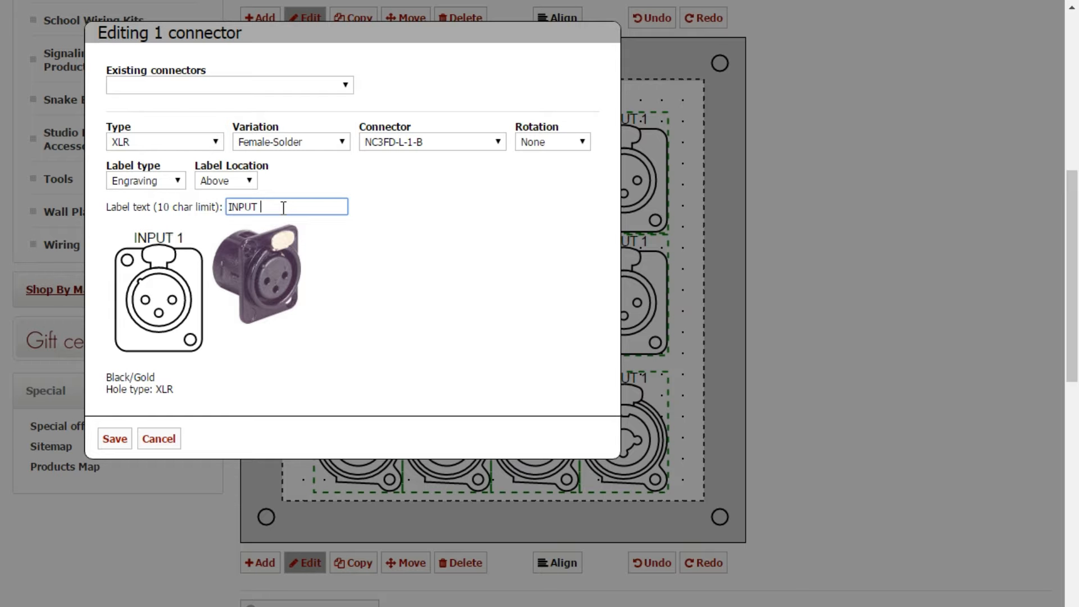
{"action": "type", "text": "2"}
{"action": "left_click", "coordinate": [112, 438]}
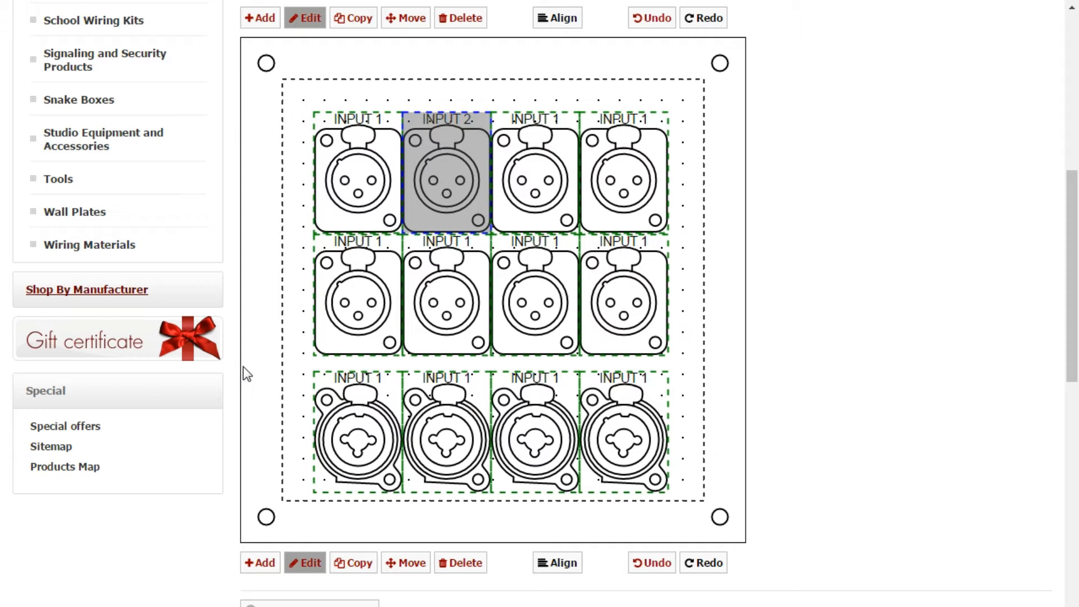
Try selecting the four combo connectors one by one and clear the selection.
{"action": "left_click", "coordinate": [356, 430]}
{"action": "left_click", "coordinate": [478, 436]}
{"action": "left_click", "coordinate": [537, 437]}
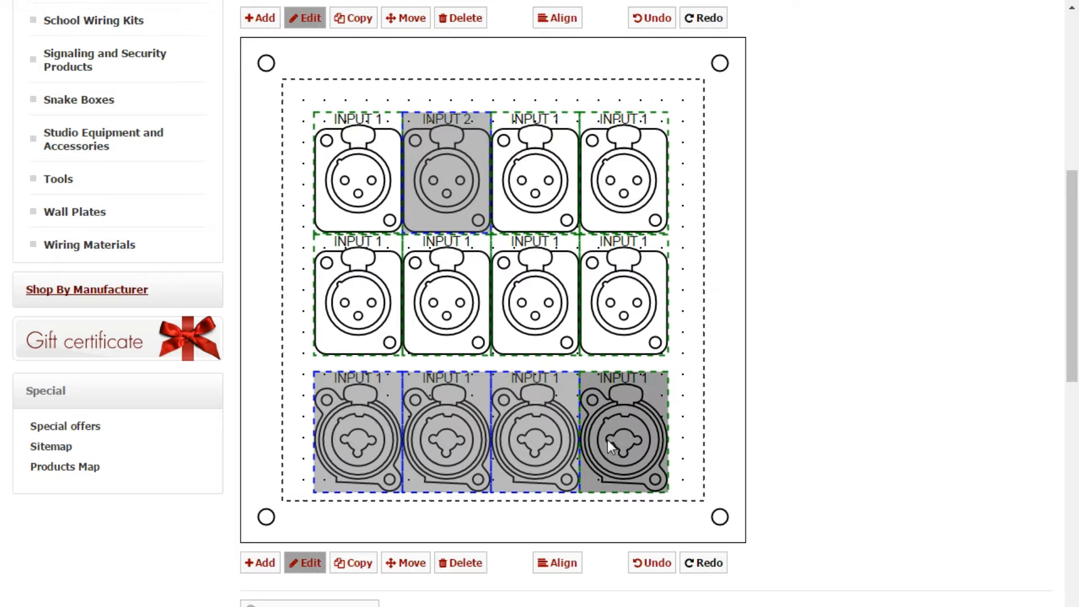
{"action": "left_click", "coordinate": [613, 440]}
{"action": "left_click", "coordinate": [273, 413]}
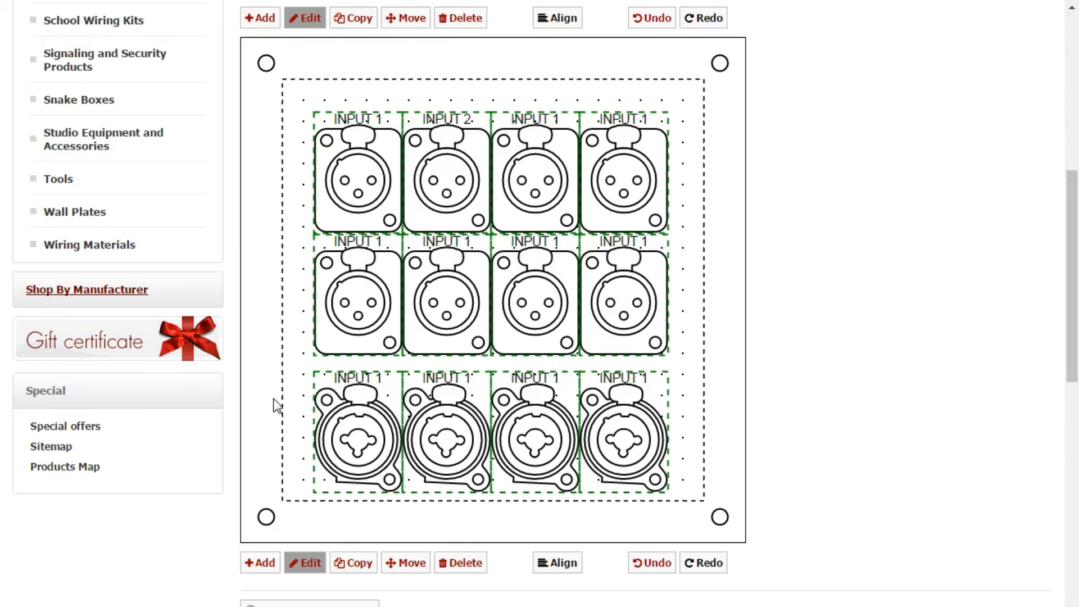
Change all four combo connectors together to type DMX 5 PIN, variation Female, model NC5FD-L-1-B, and save.
{"action": "left_click_drag", "start_coordinate": [265, 357], "coordinate": [685, 503]}
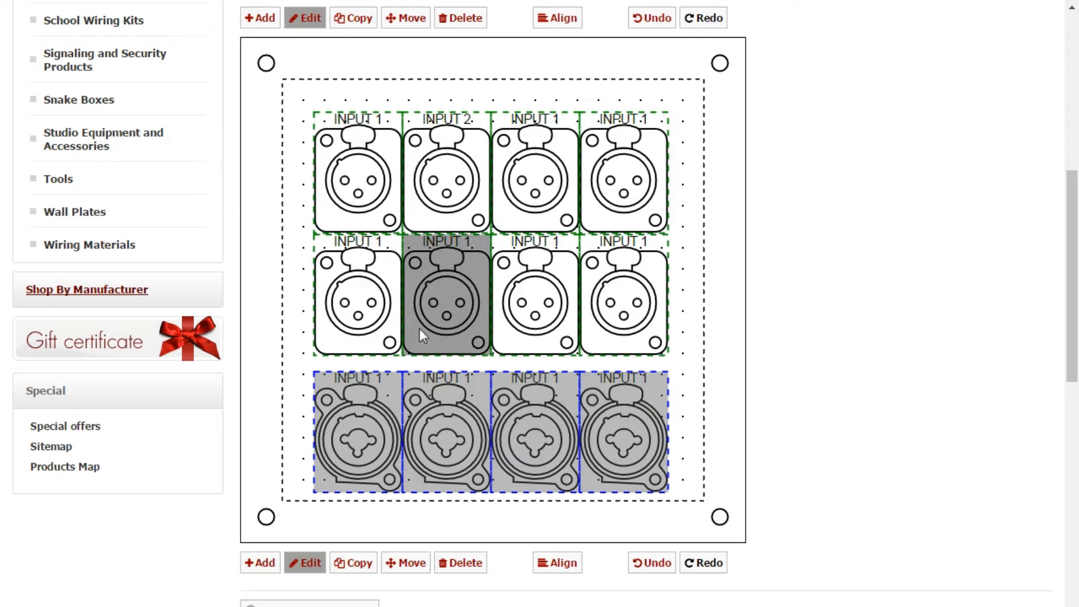
{"action": "left_click", "coordinate": [444, 420]}
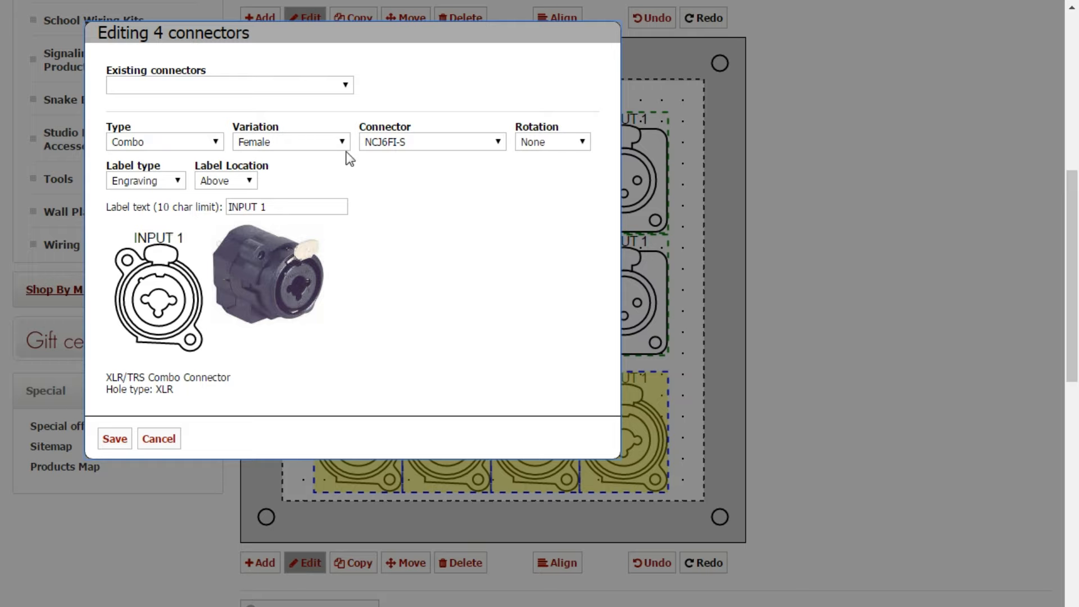
{"action": "left_click", "coordinate": [164, 141]}
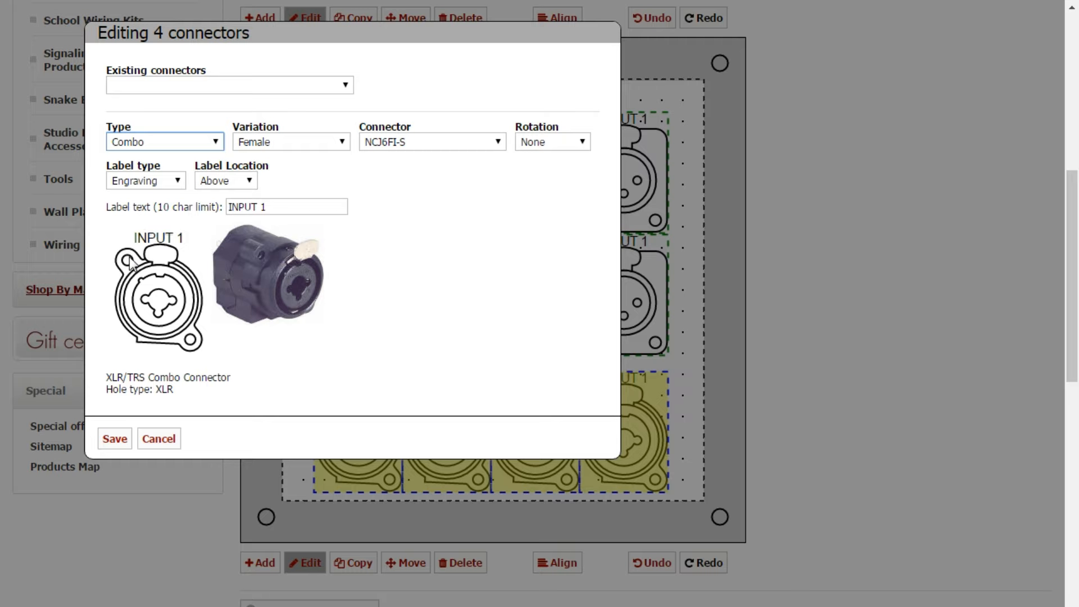
{"action": "left_click", "coordinate": [166, 254]}
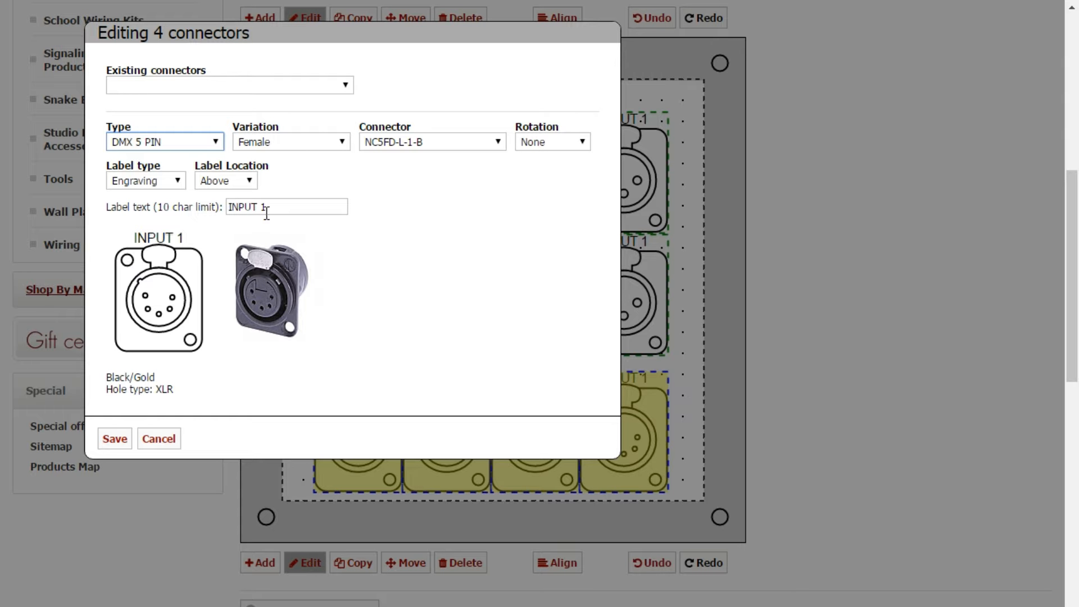
{"action": "left_click", "coordinate": [114, 439]}
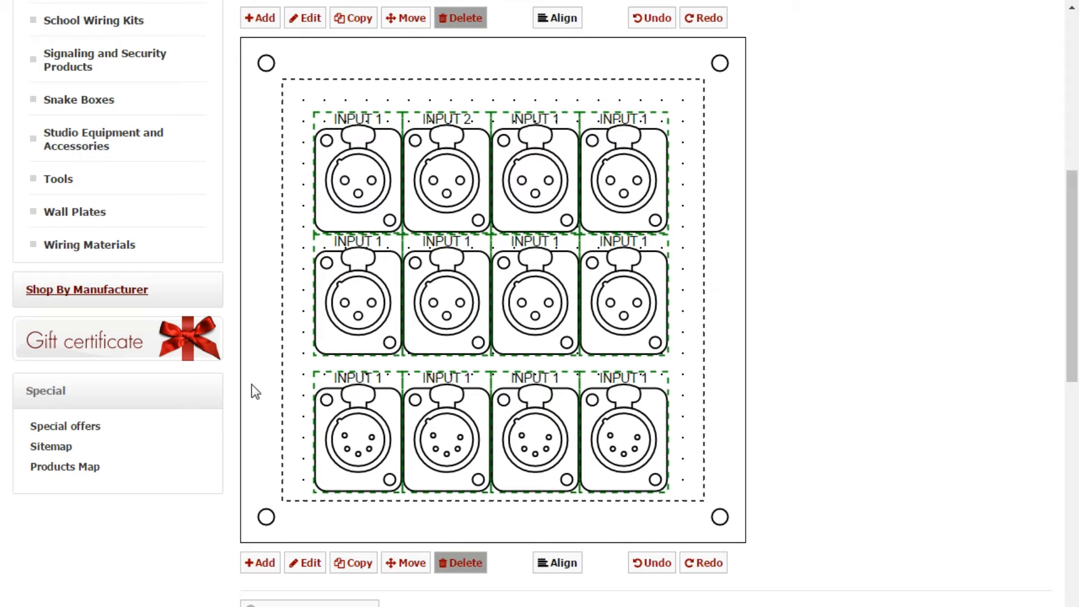
Delete the four DMX connectors one by one and the remaining eight XLR connectors as a group.
{"action": "left_click", "coordinate": [351, 423]}
{"action": "left_click", "coordinate": [419, 413]}
{"action": "left_click", "coordinate": [533, 423]}
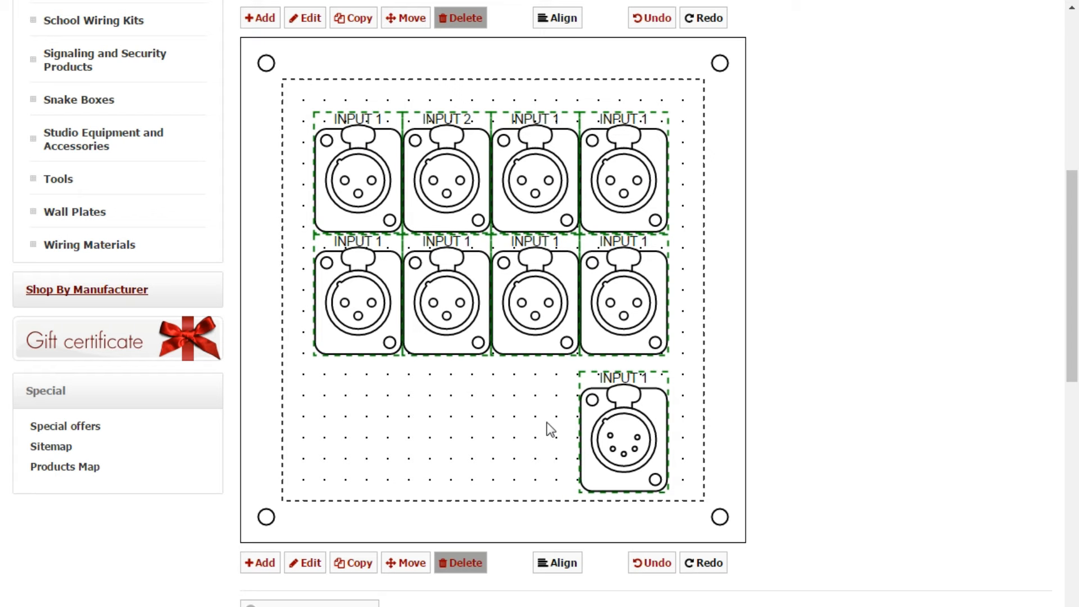
{"action": "left_click", "coordinate": [625, 429]}
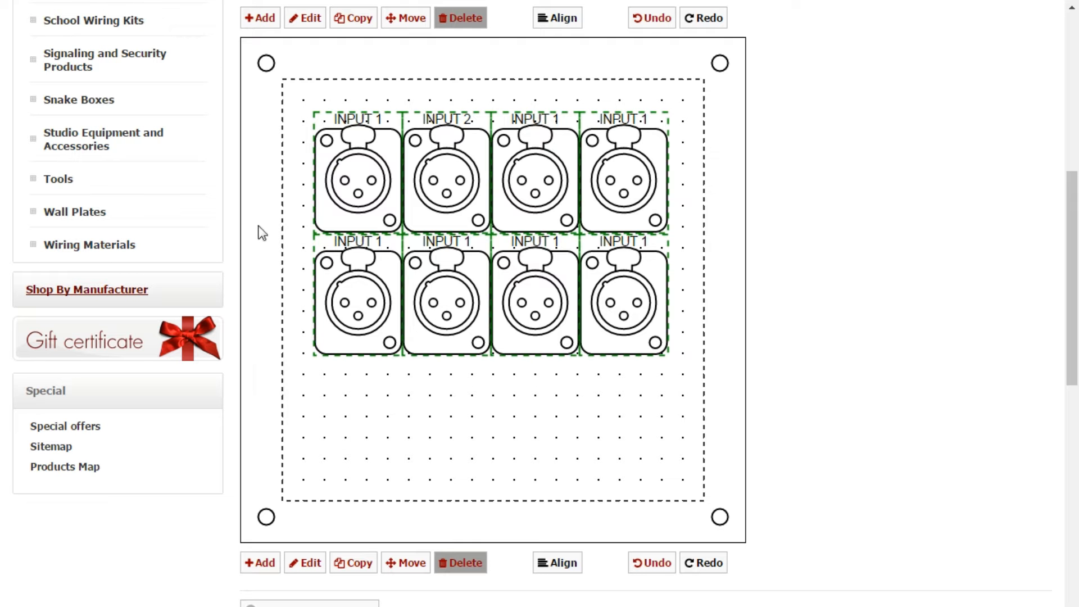
{"action": "left_click_drag", "start_coordinate": [258, 224], "coordinate": [676, 381]}
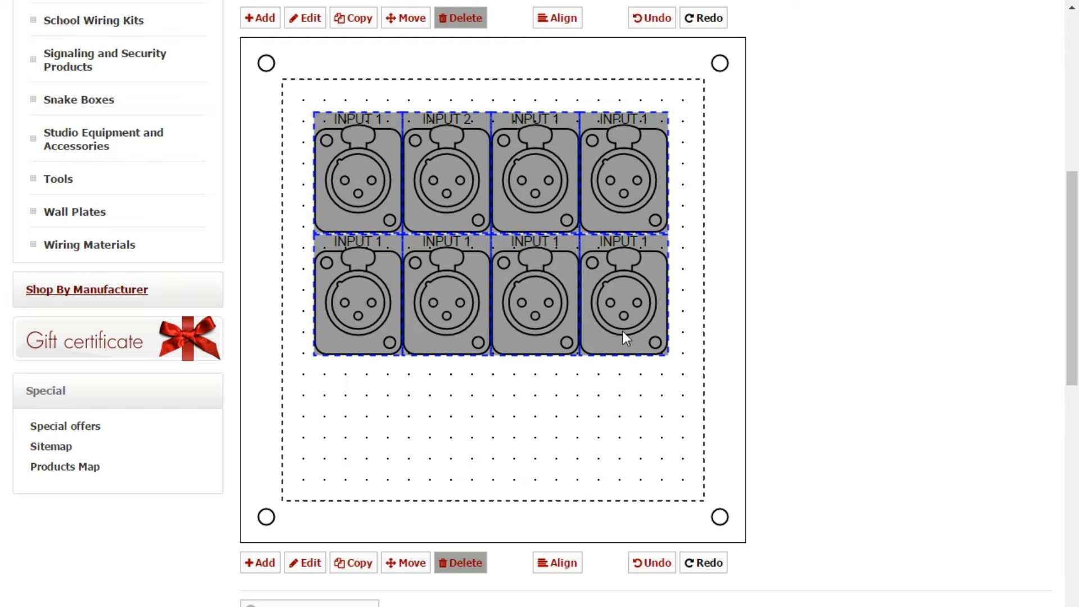
{"action": "key", "text": "Delete"}
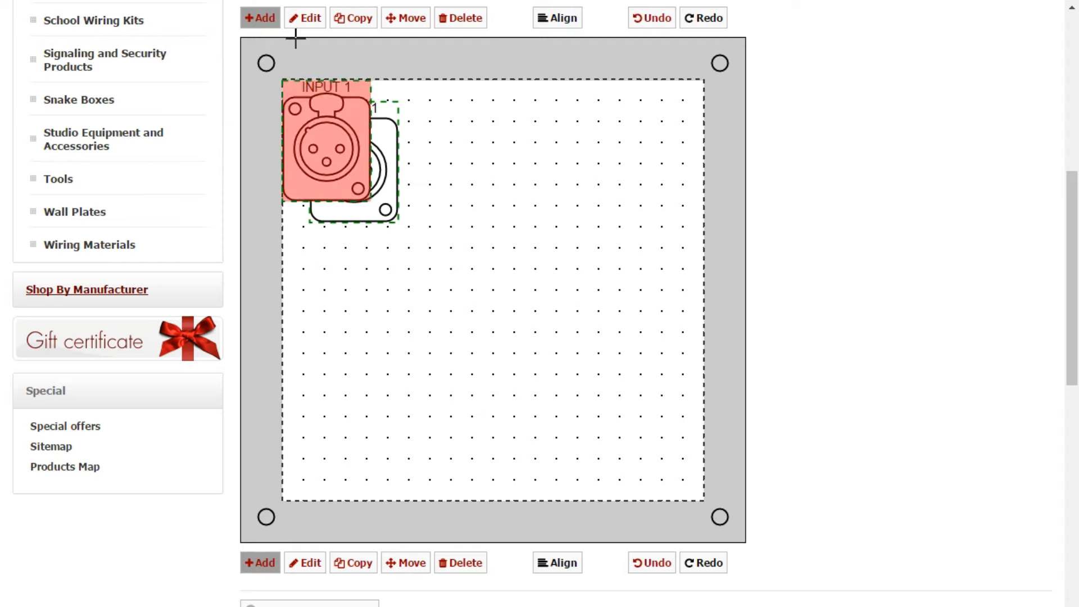
Copy the single XLR connector into a row of four and duplicate that row directly beneath it.
{"action": "left_click", "coordinate": [359, 21]}
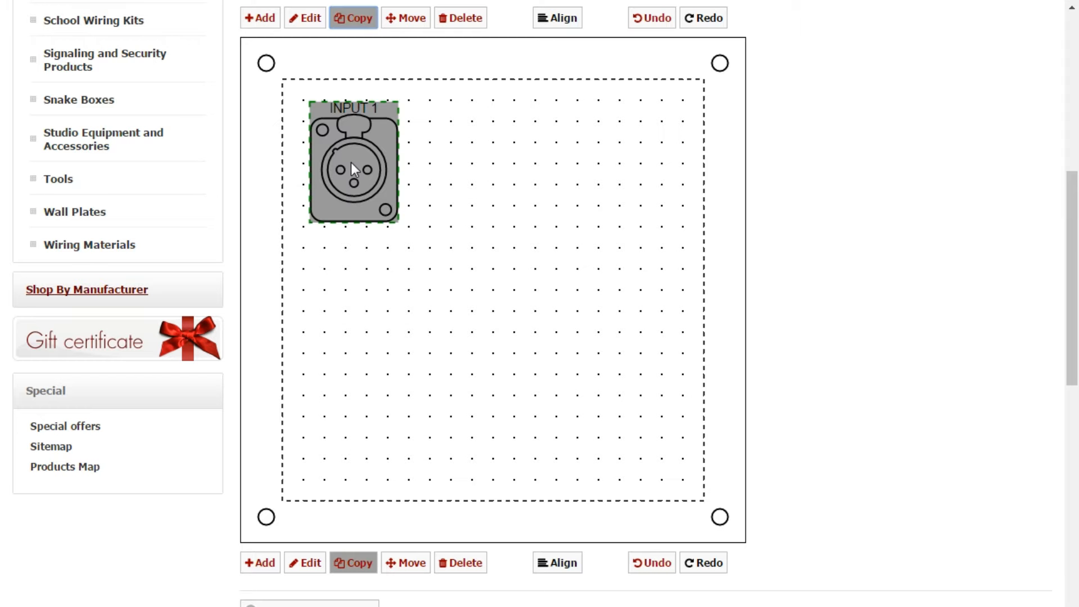
{"action": "left_click_drag", "start_coordinate": [354, 169], "coordinate": [626, 171]}
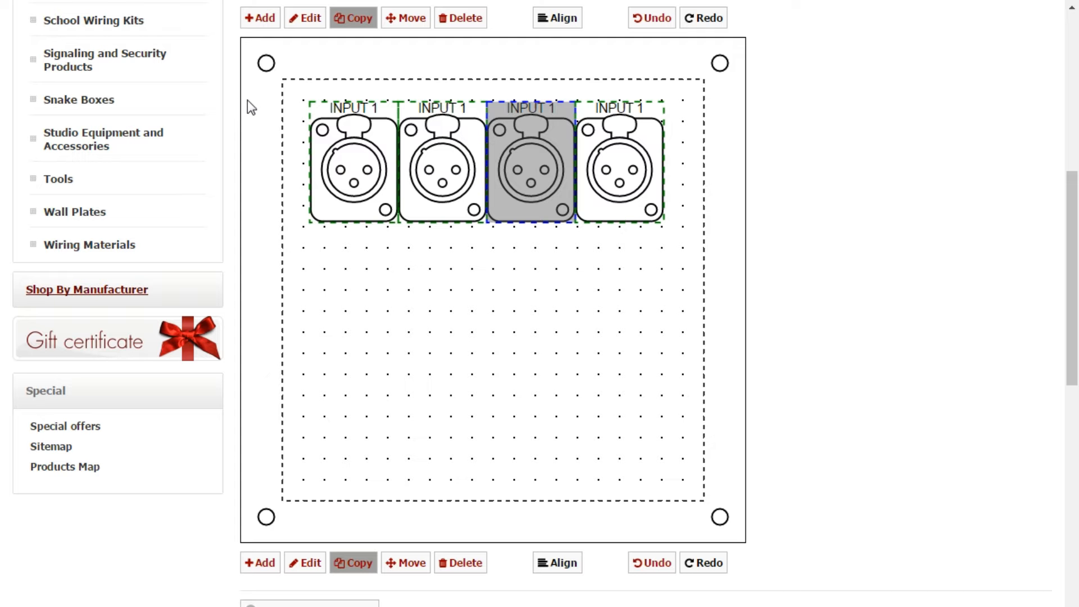
{"action": "left_click_drag", "start_coordinate": [256, 95], "coordinate": [677, 236]}
{"action": "left_click_drag", "start_coordinate": [507, 184], "coordinate": [502, 299]}
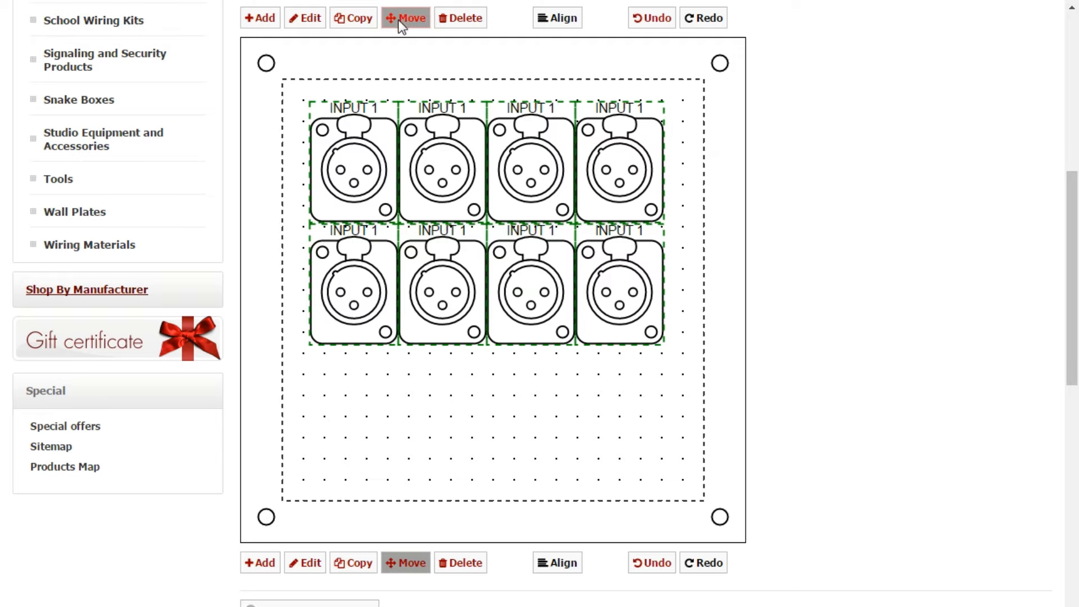
Move the second row's first connector beneath the last column and its other three connectors together into the same third row.
{"action": "left_click_drag", "start_coordinate": [366, 306], "coordinate": [622, 439]}
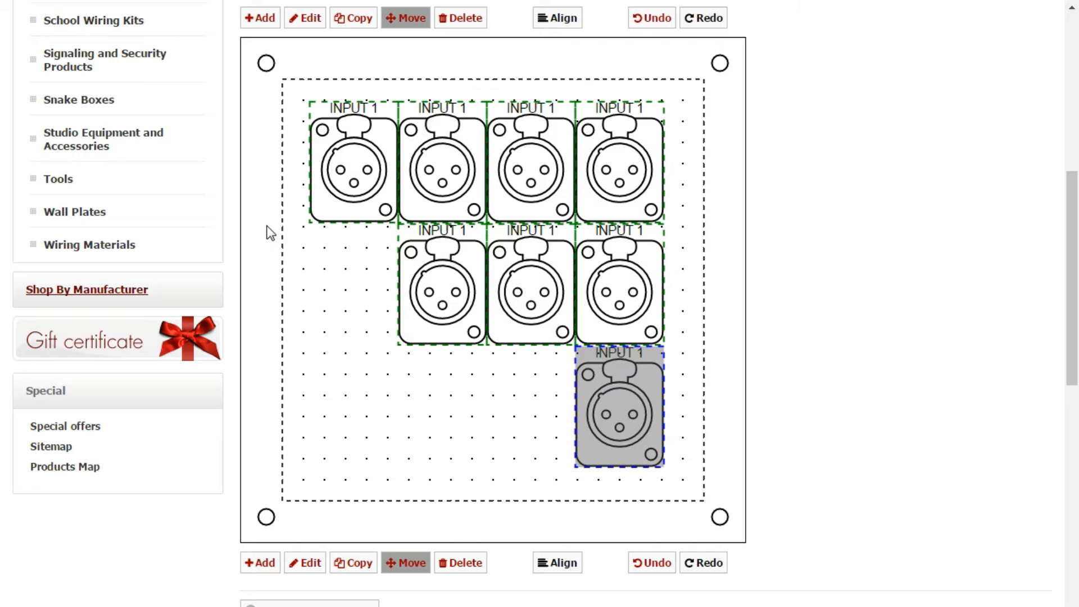
{"action": "left_click_drag", "start_coordinate": [269, 224], "coordinate": [677, 343]}
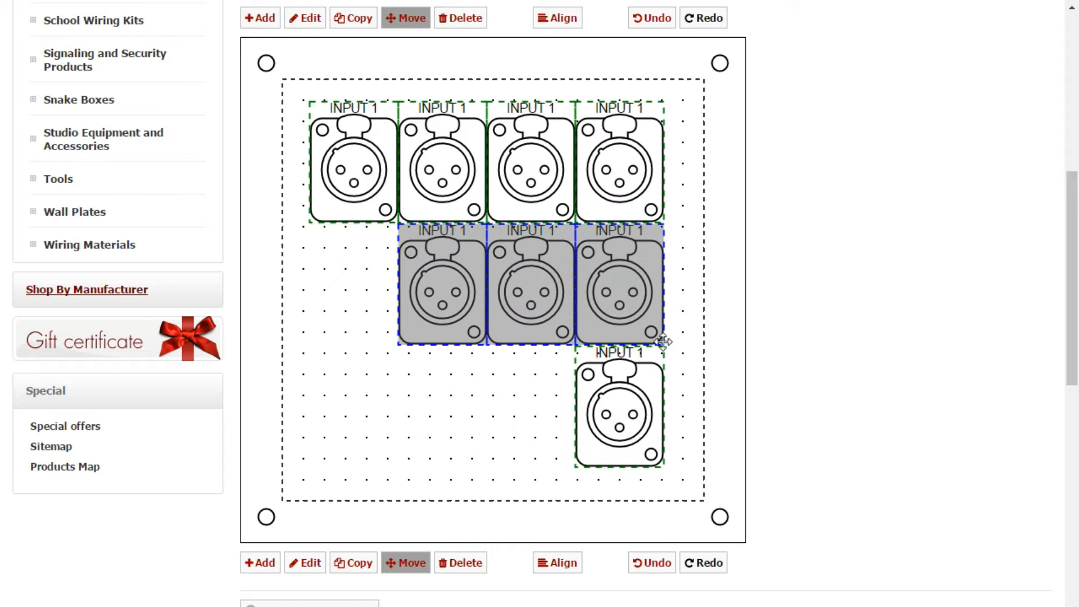
{"action": "left_click_drag", "start_coordinate": [446, 295], "coordinate": [358, 418]}
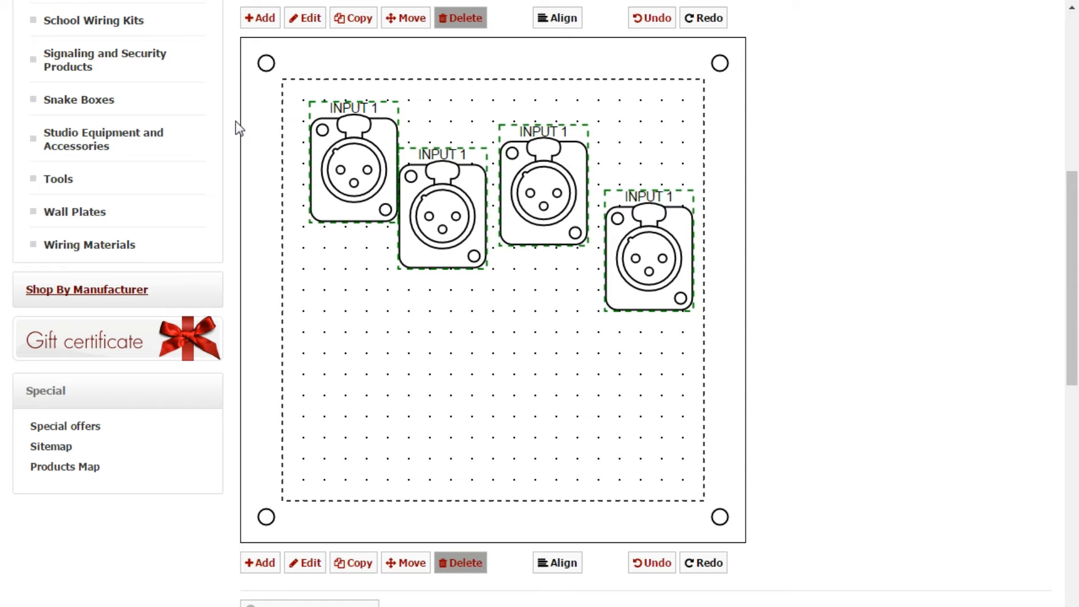
Select the four staggered XLR connectors and align them along their bottom edges.
{"action": "left_click", "coordinate": [342, 136]}
{"action": "left_click", "coordinate": [426, 194]}
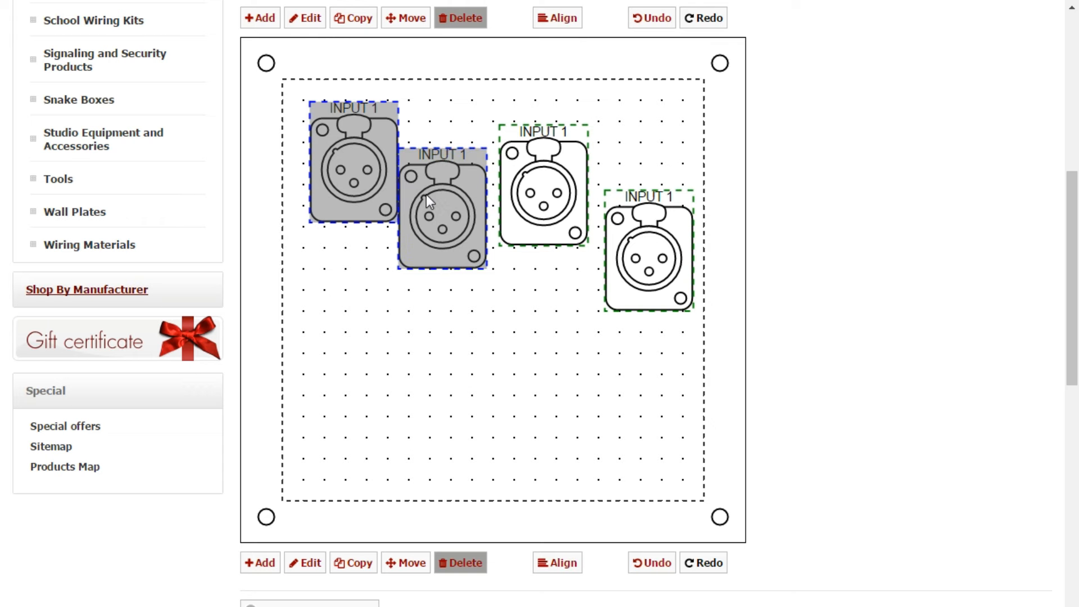
{"action": "left_click", "coordinate": [525, 203]}
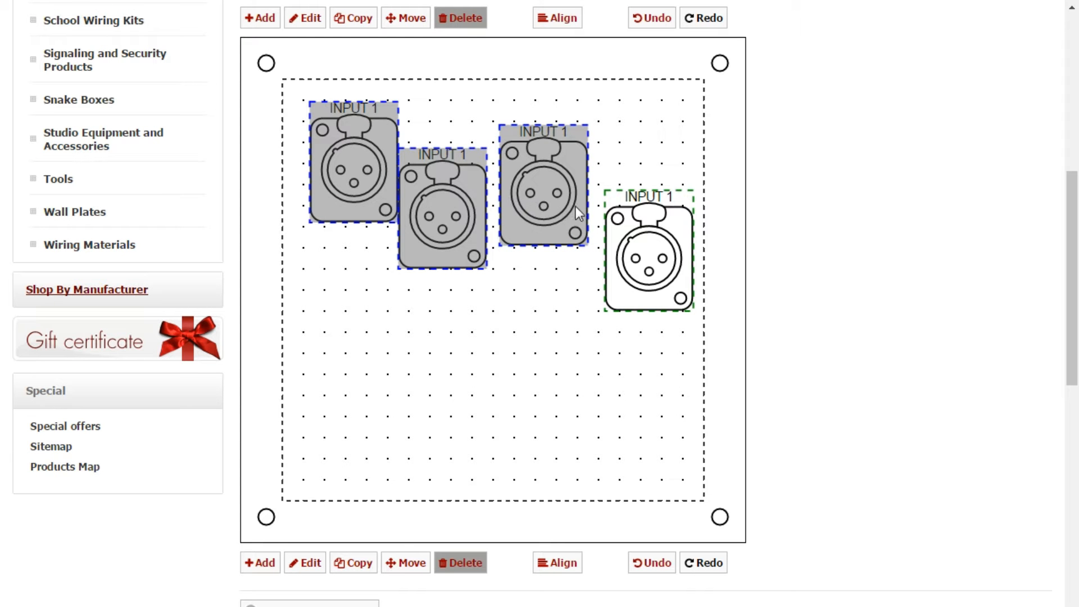
{"action": "left_click", "coordinate": [646, 244]}
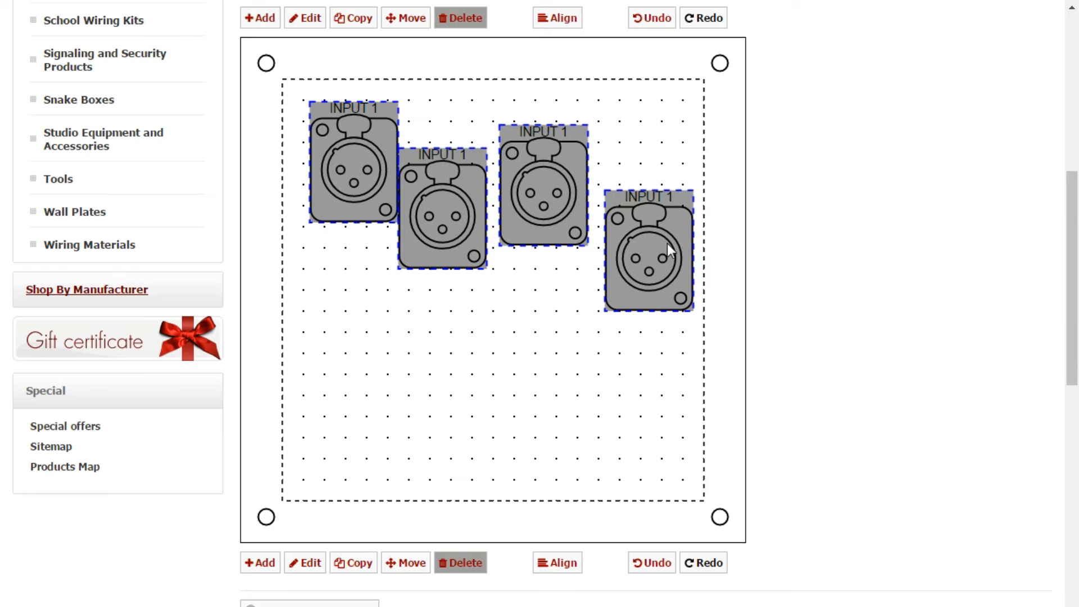
{"action": "left_click", "coordinate": [556, 18]}
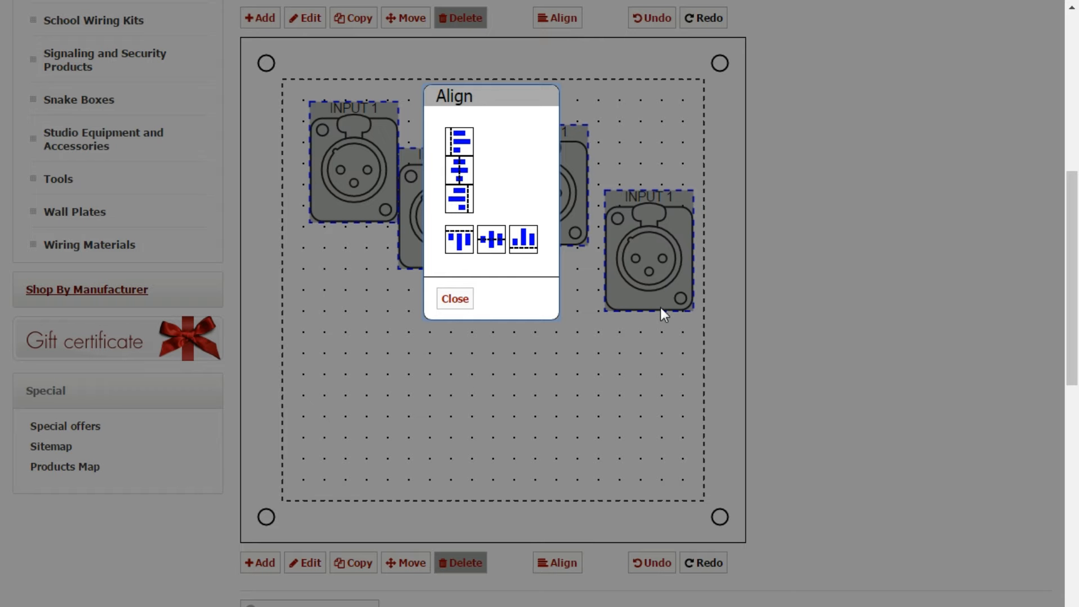
{"action": "left_click", "coordinate": [525, 246]}
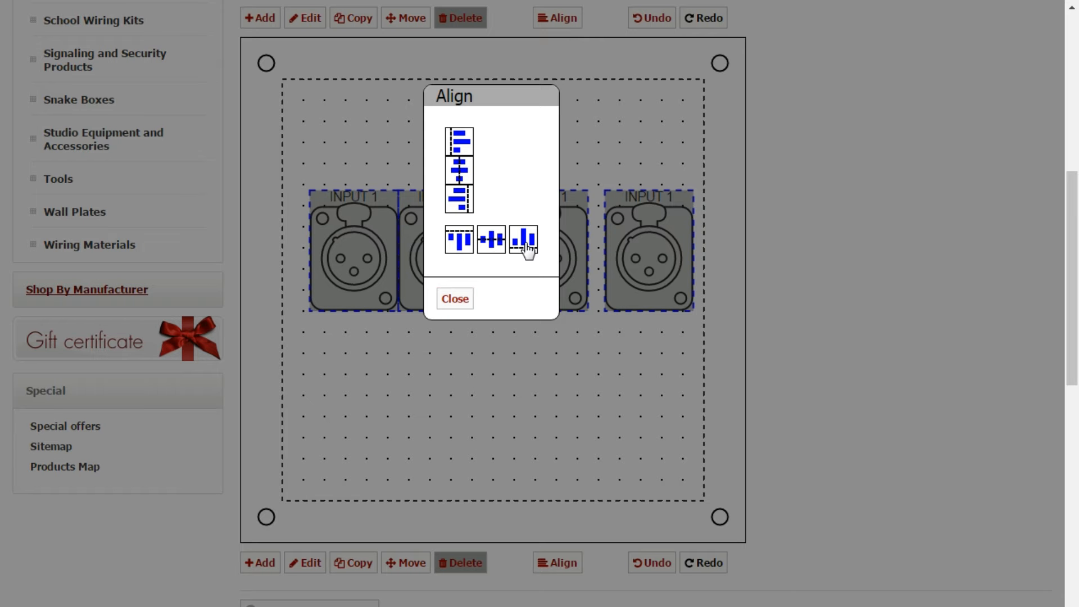
{"action": "left_click", "coordinate": [453, 302]}
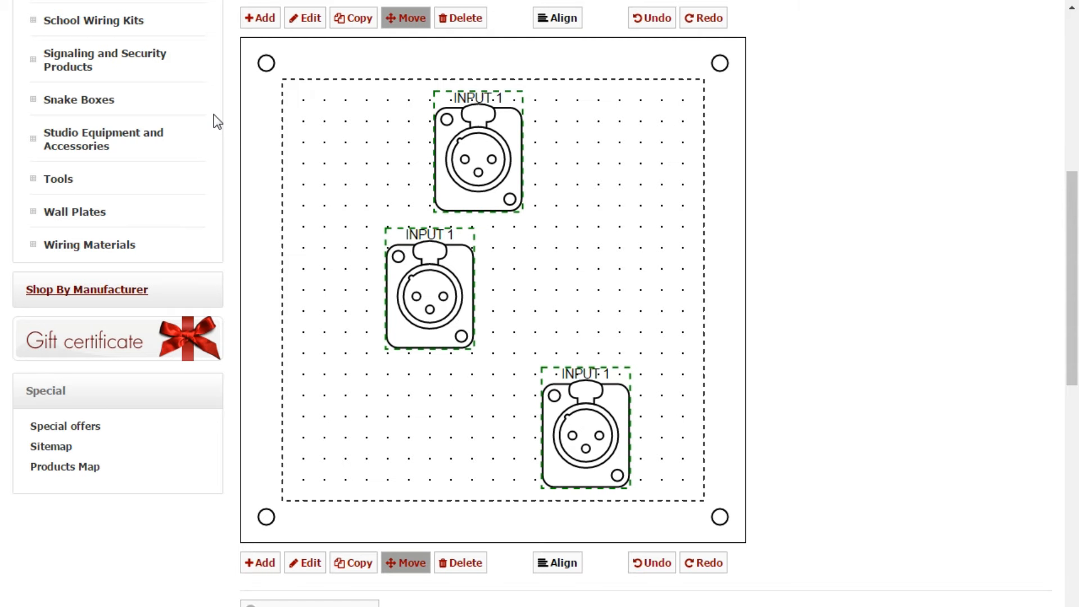
Select the three scattered XLR connectors and align them in one column by their horizontal centers.
{"action": "left_click", "coordinate": [477, 147]}
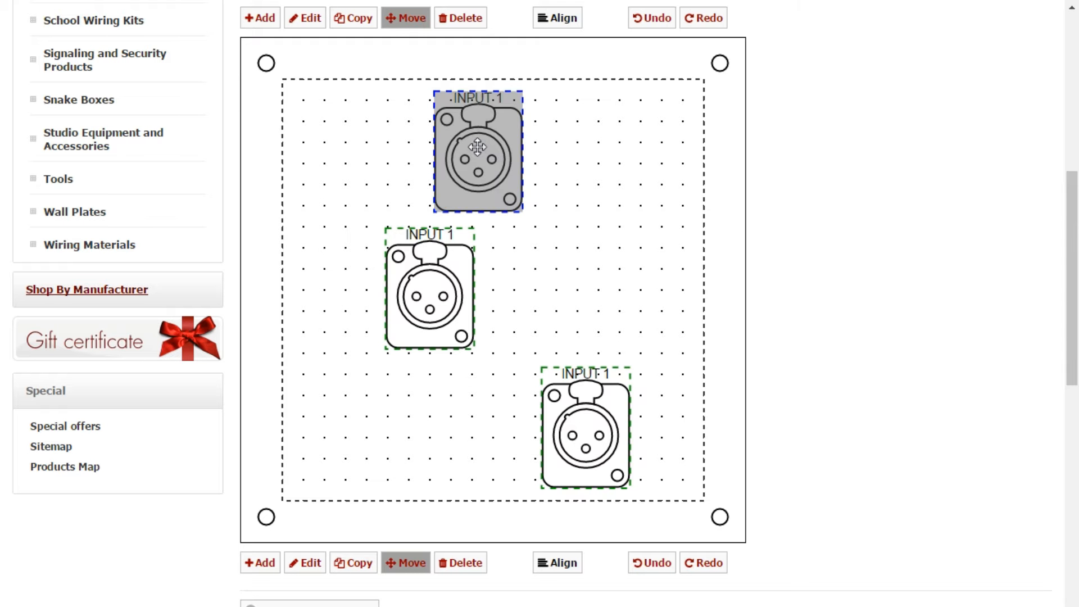
{"action": "left_click", "coordinate": [437, 256]}
{"action": "left_click", "coordinate": [579, 425]}
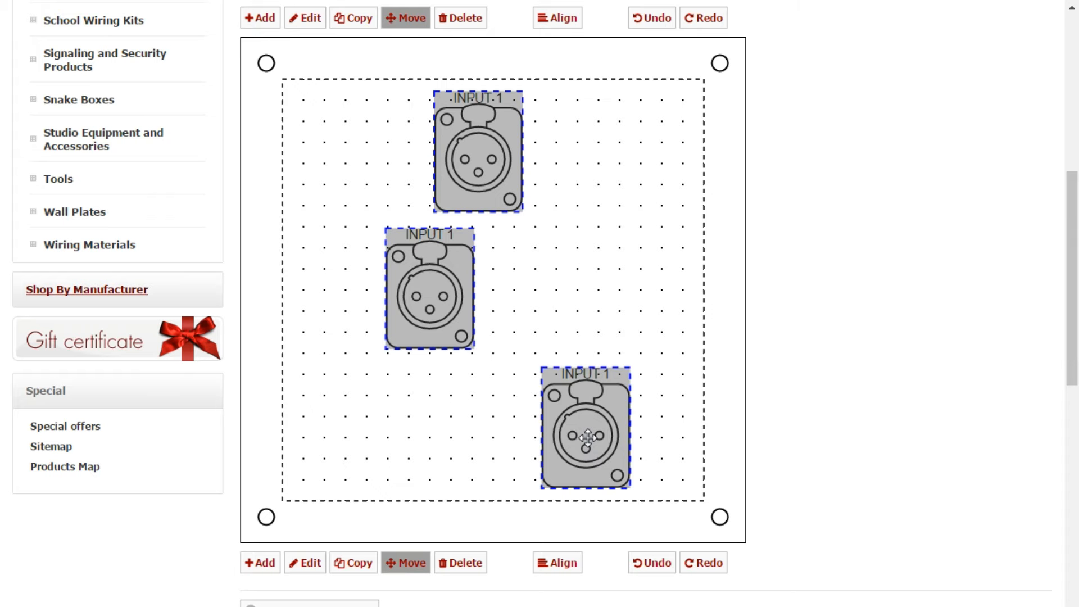
{"action": "left_click", "coordinate": [558, 19]}
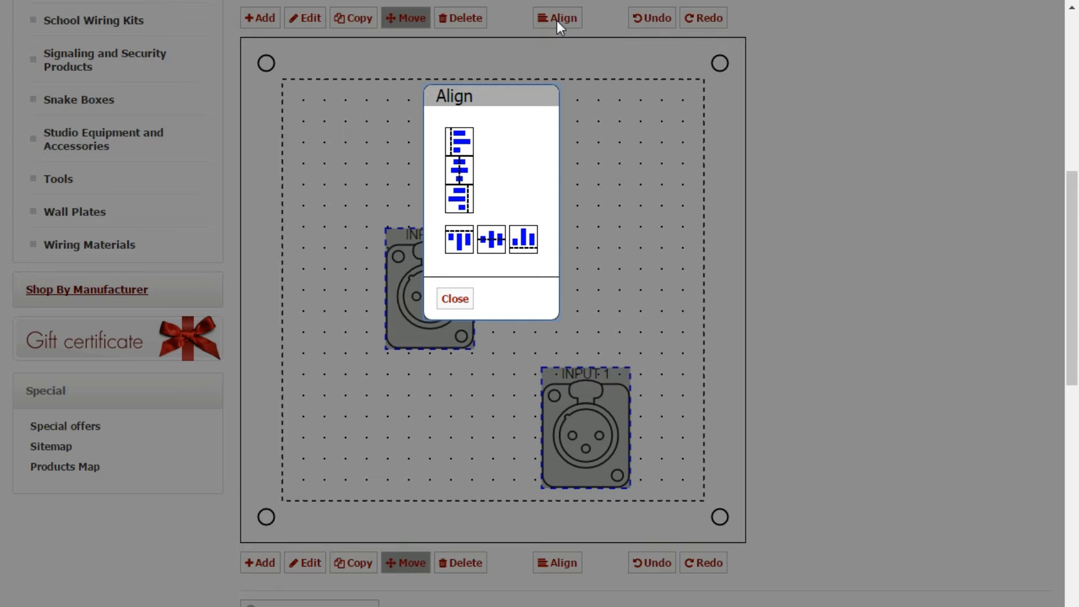
{"action": "left_click", "coordinate": [459, 175]}
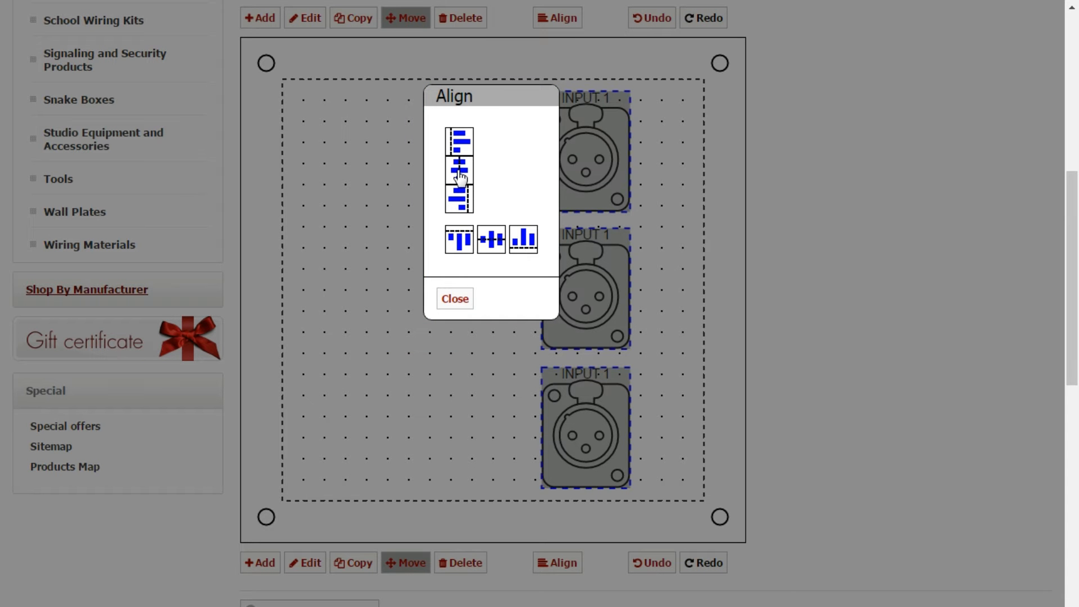
{"action": "left_click", "coordinate": [454, 299]}
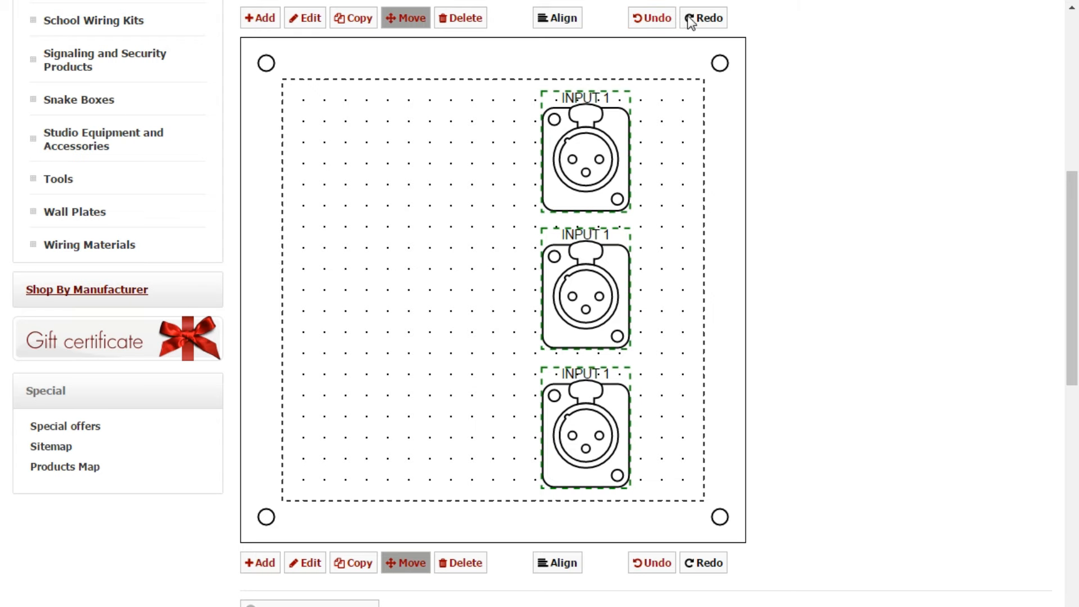
Undo the column alignment and the move before it, and redo both changes.
{"action": "left_click", "coordinate": [647, 28]}
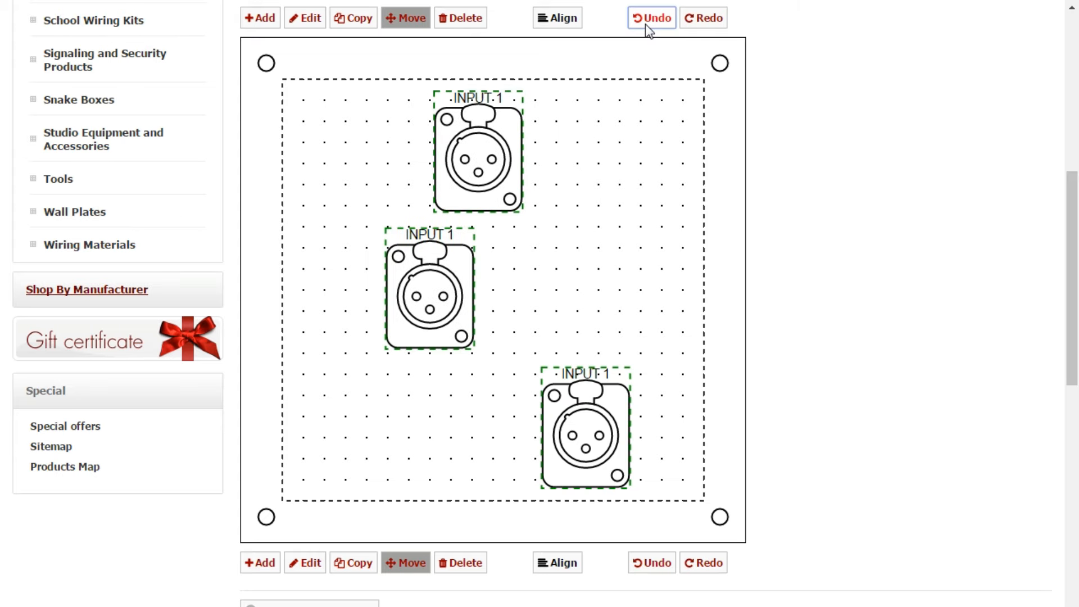
{"action": "left_click", "coordinate": [647, 28]}
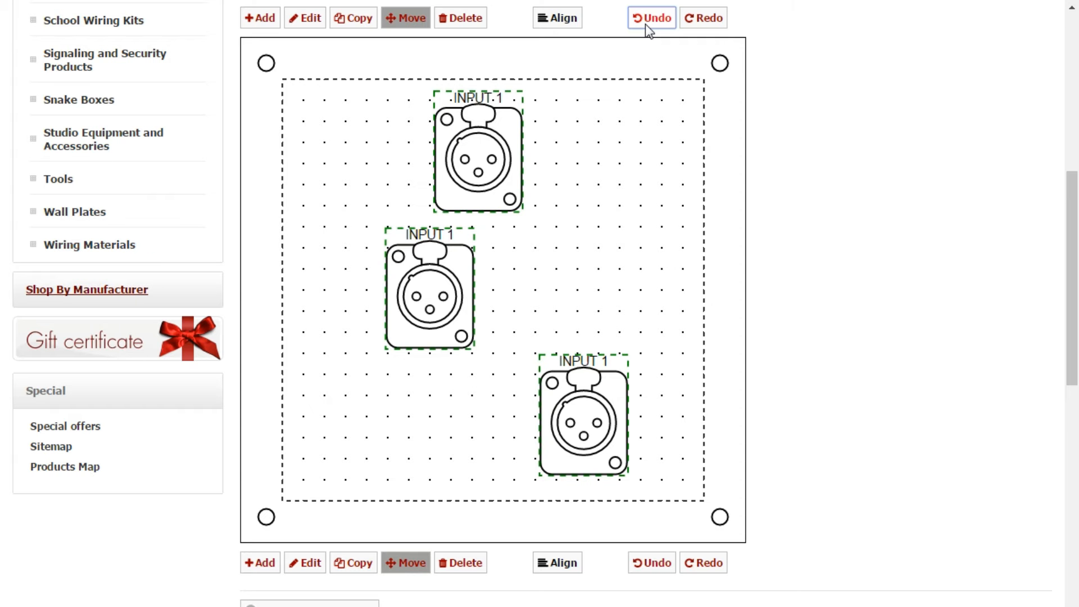
{"action": "left_click", "coordinate": [699, 25]}
{"action": "left_click", "coordinate": [699, 25]}
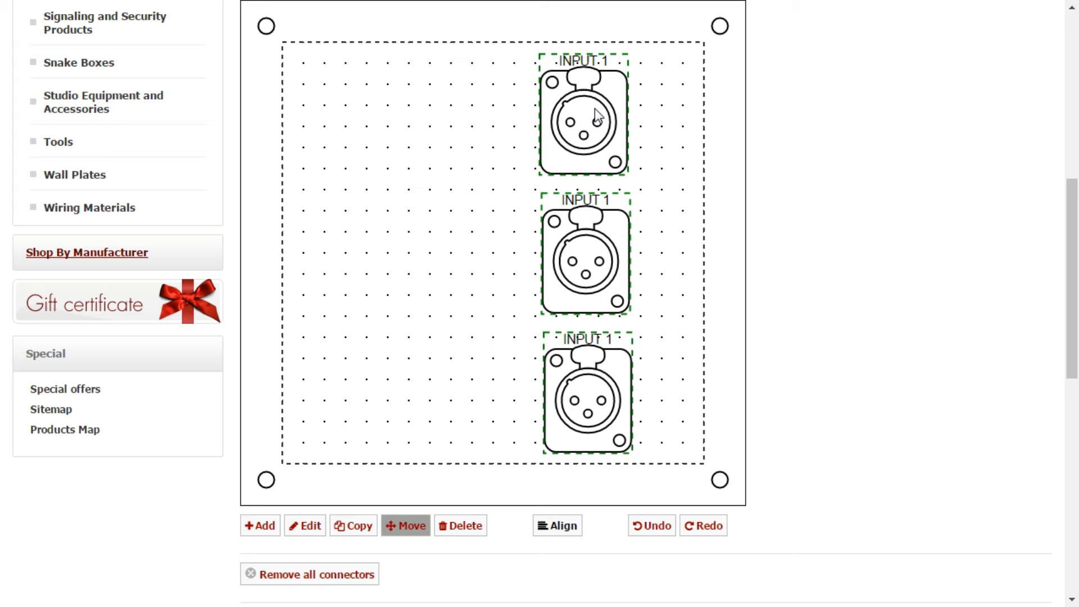
Delete the remaining connectors and apply a 4x3 guideline grid to the empty panel.
{"action": "key", "text": "Delete"}
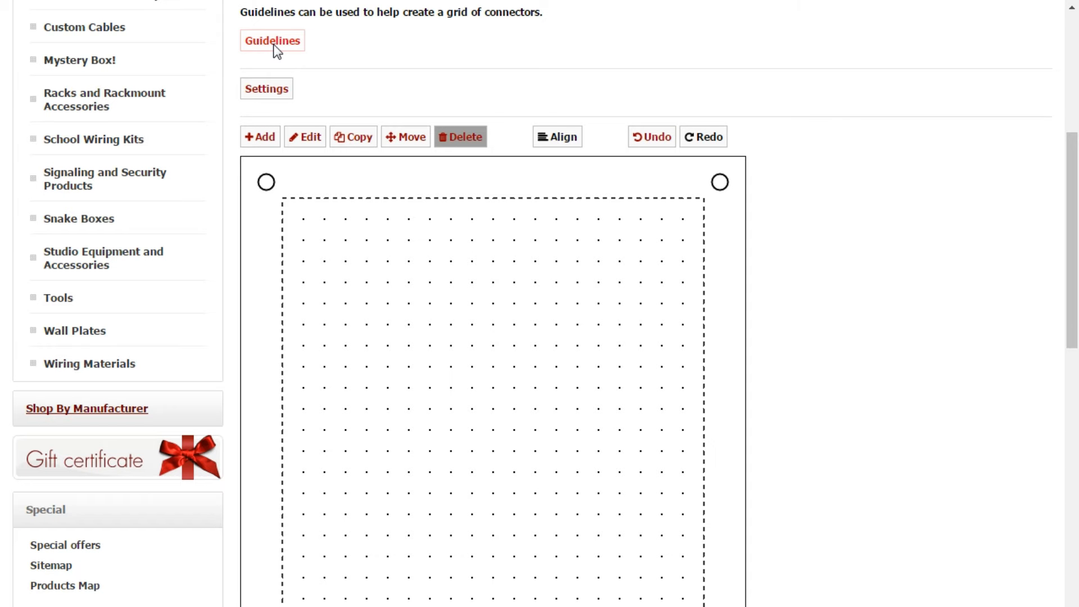
{"action": "left_click", "coordinate": [274, 45]}
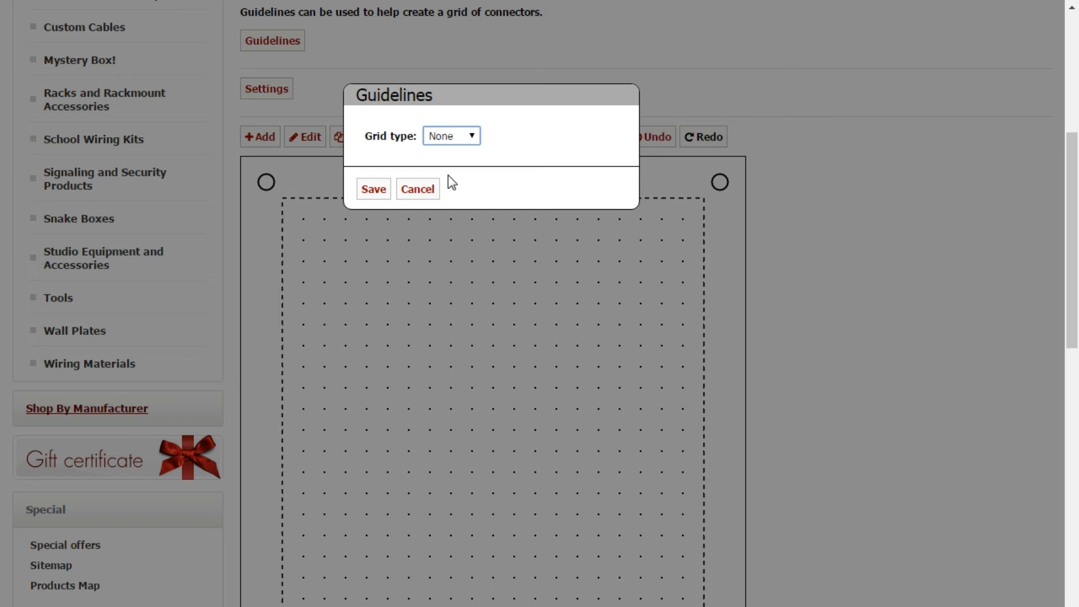
{"action": "key", "text": "Down"}
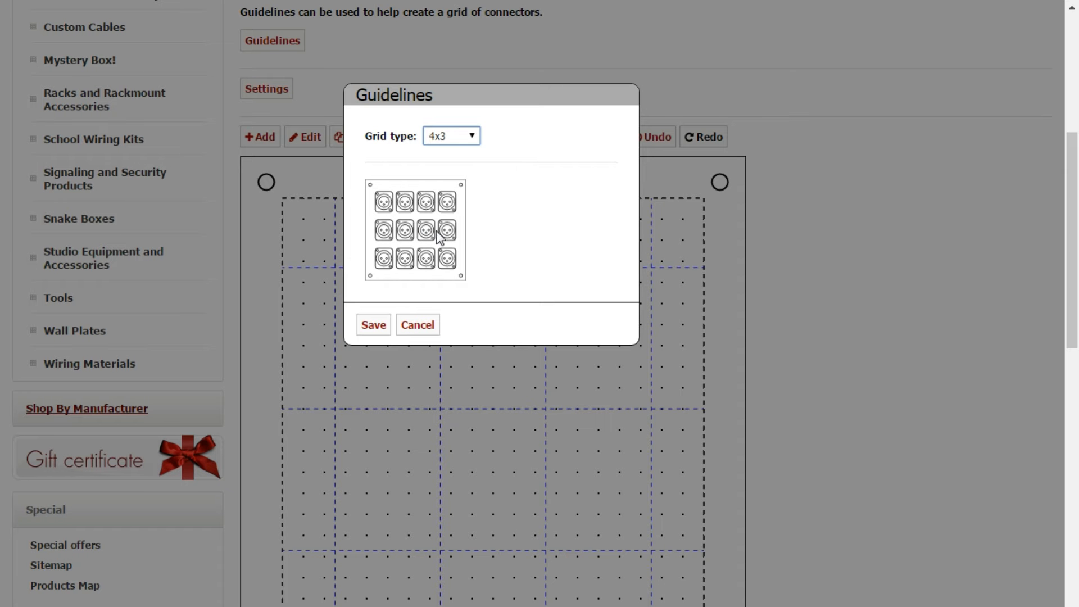
{"action": "left_click", "coordinate": [373, 325]}
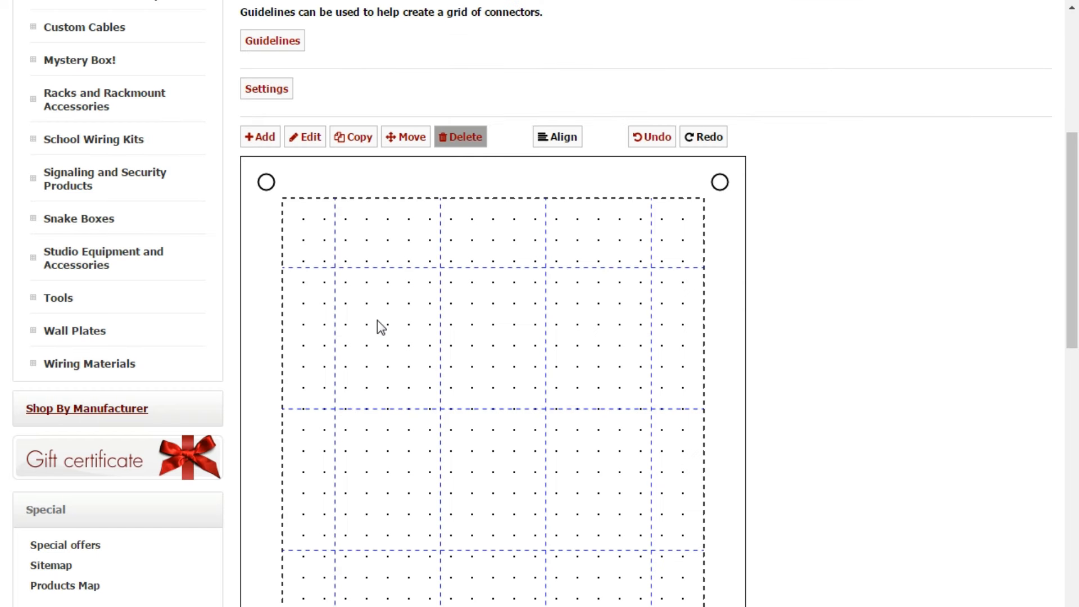
Add four NC3FD-L-1 female XLR connectors labelled INPUT 1, one on each guideline intersection of the panel's first row.
{"action": "left_click", "coordinate": [258, 139]}
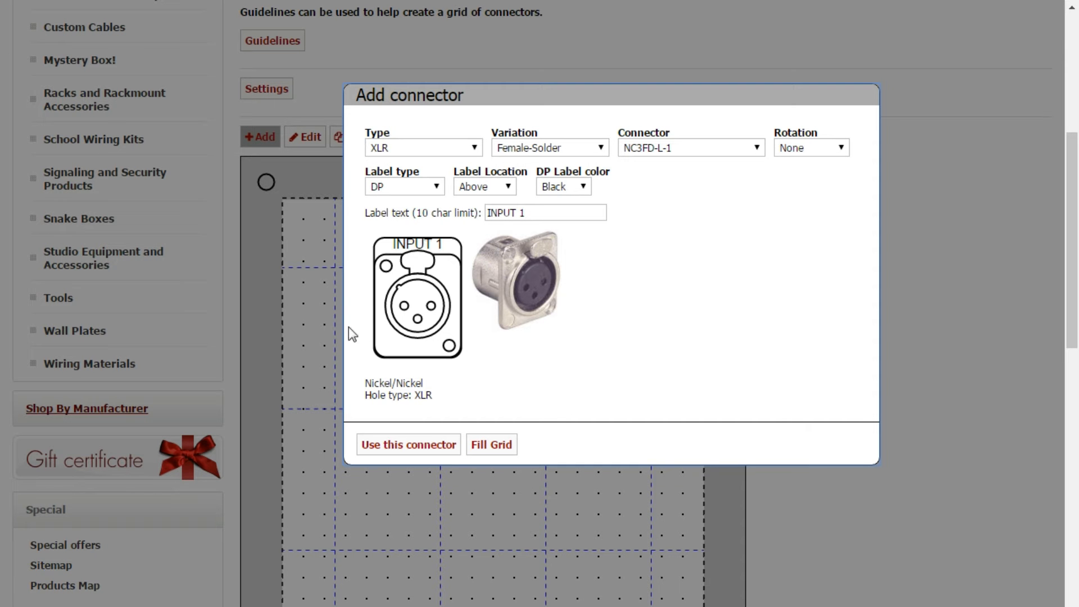
{"action": "left_click", "coordinate": [403, 446]}
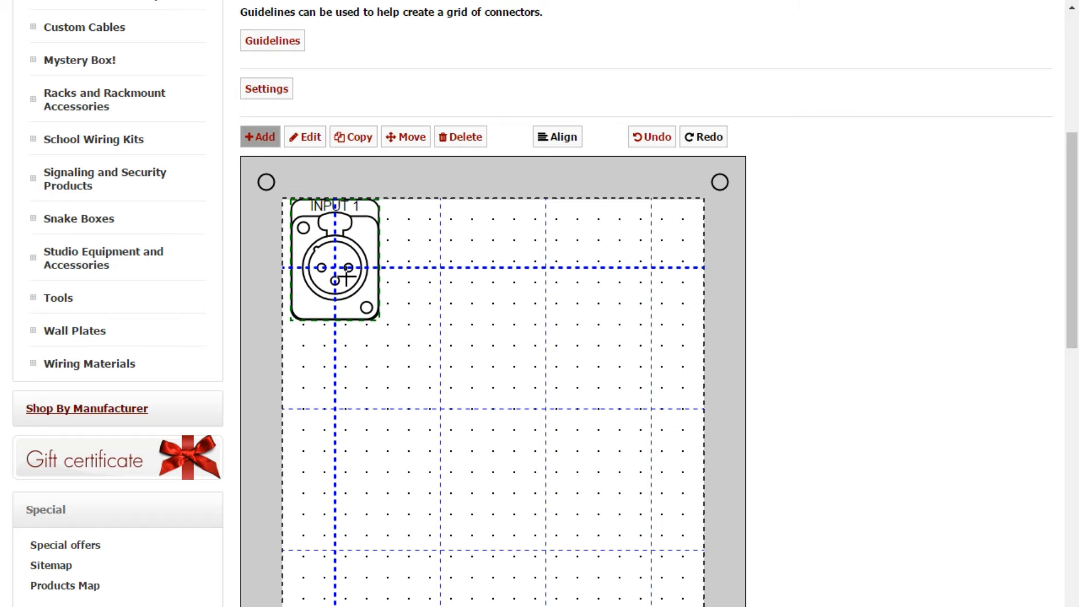
{"action": "left_click", "coordinate": [345, 277]}
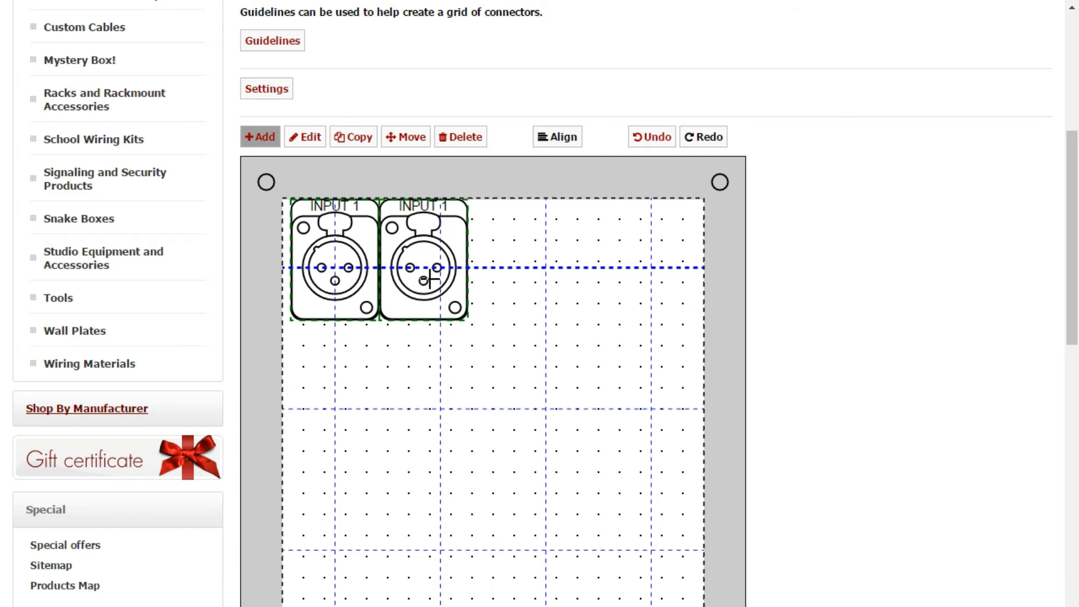
{"action": "left_click", "coordinate": [440, 278]}
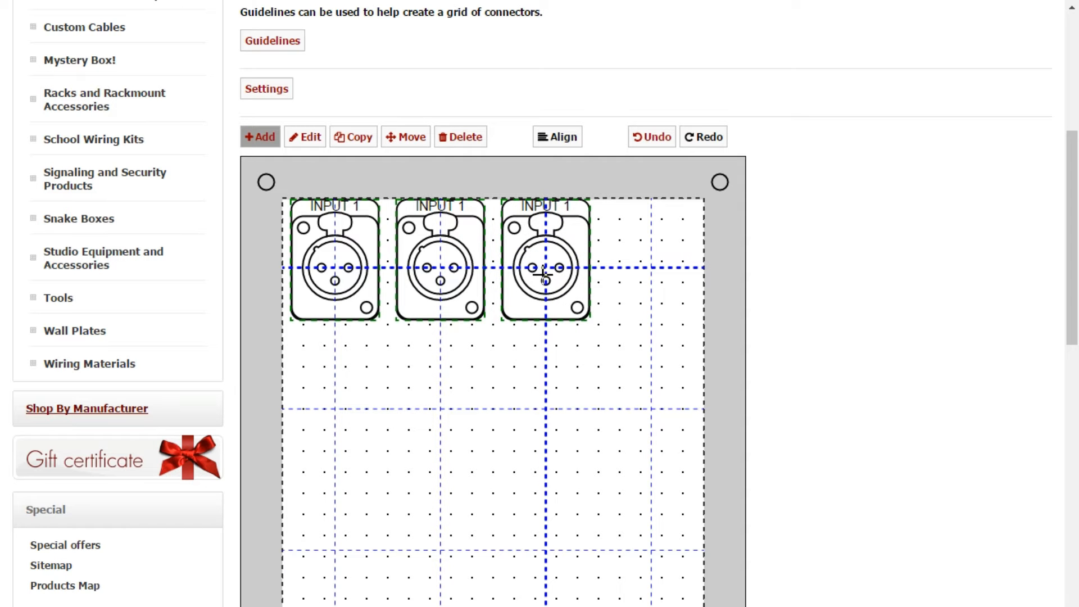
{"action": "left_click", "coordinate": [544, 275]}
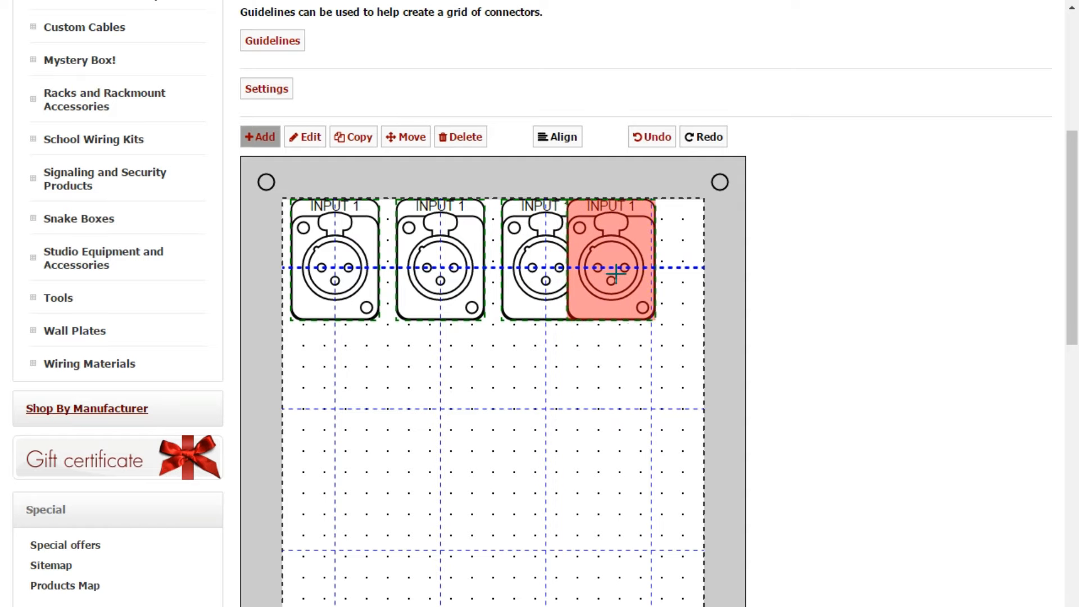
{"action": "left_click", "coordinate": [648, 274]}
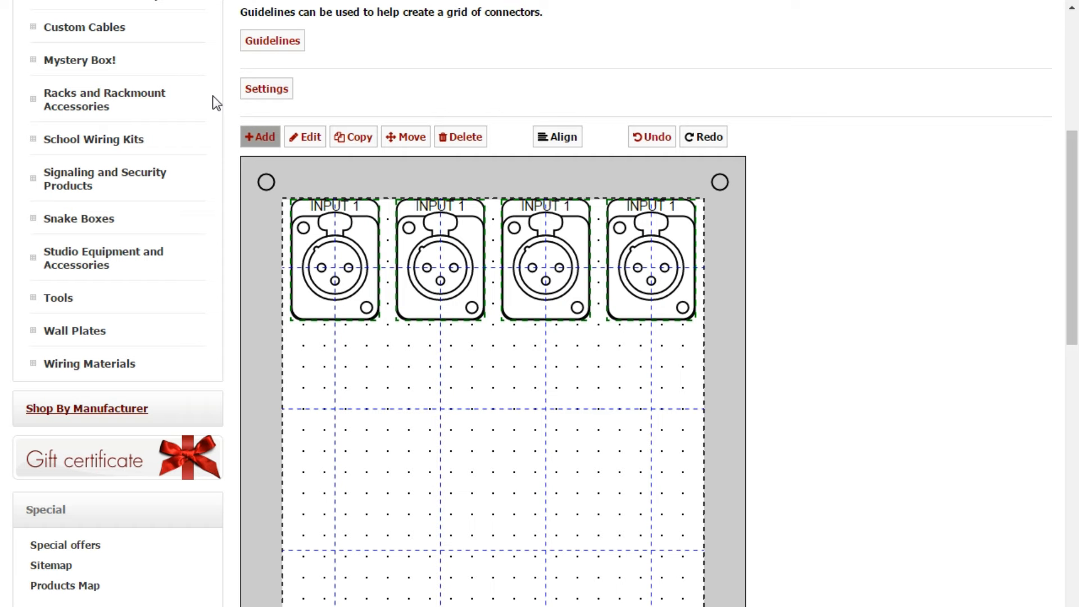
Change the guidelines to a custom grid with 3 columns and 2 rows.
{"action": "left_click", "coordinate": [263, 48]}
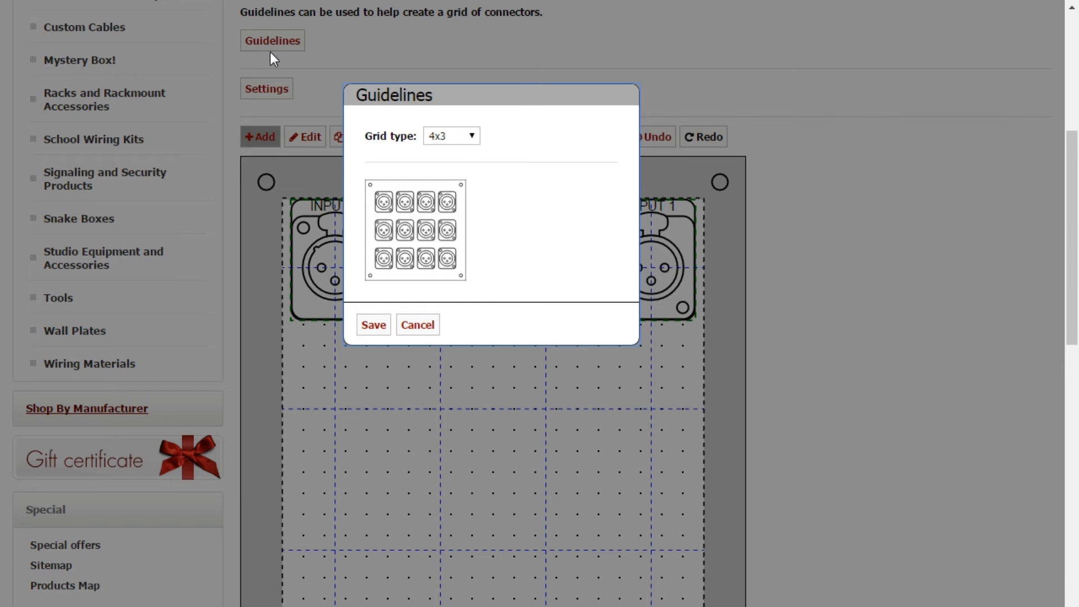
{"action": "left_click", "coordinate": [448, 175]}
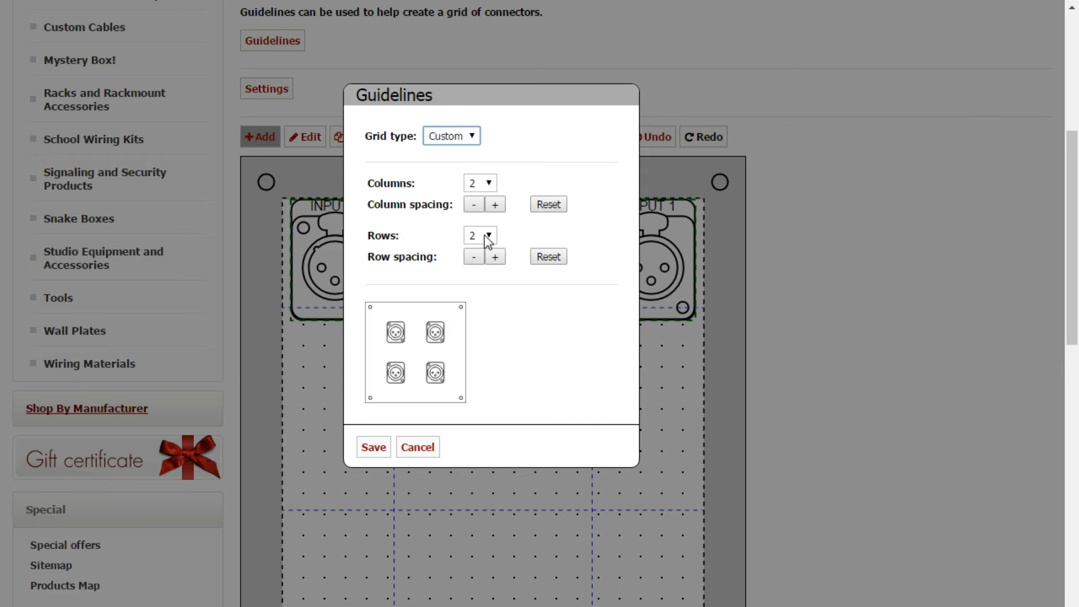
{"action": "left_click", "coordinate": [487, 182]}
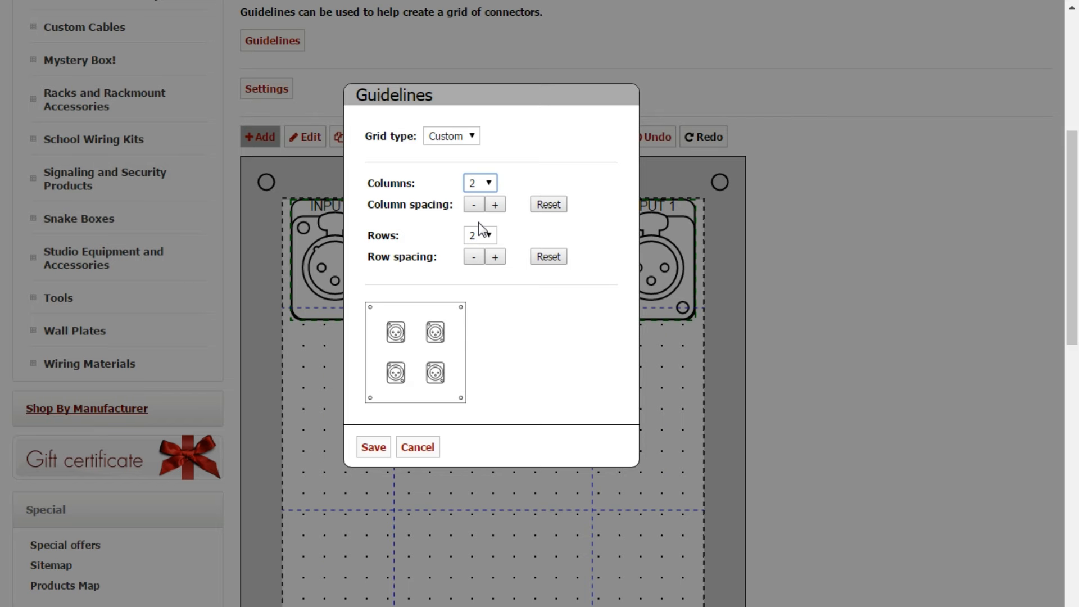
{"action": "key", "text": "Down"}
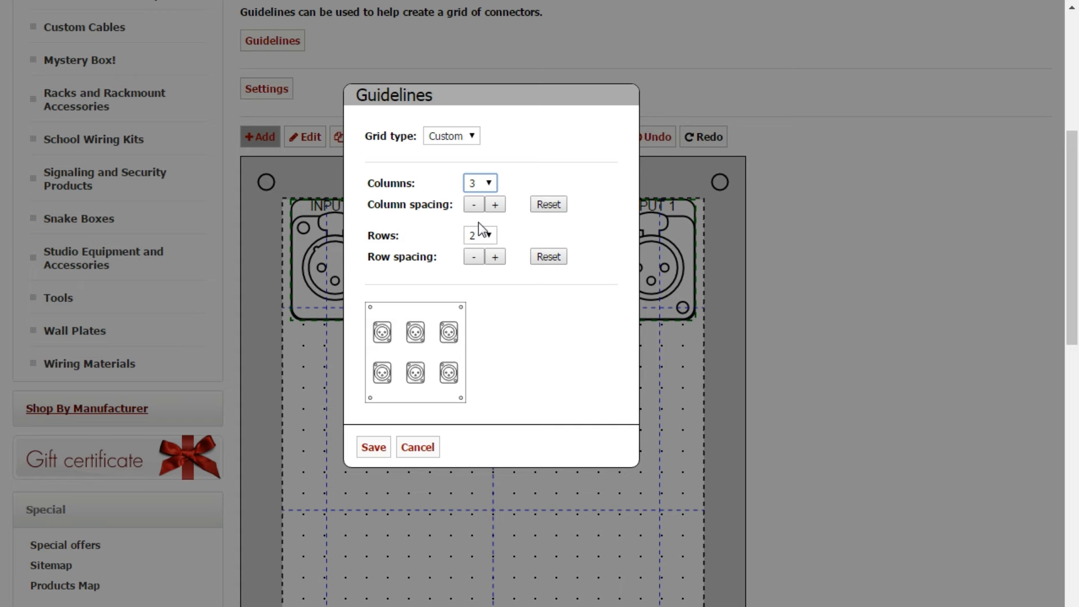
Narrow the custom grid's column spacing, reset the row spacing to its default, and save the guidelines.
{"action": "left_click", "coordinate": [497, 206]}
{"action": "left_click", "coordinate": [475, 204]}
{"action": "left_click", "coordinate": [477, 205]}
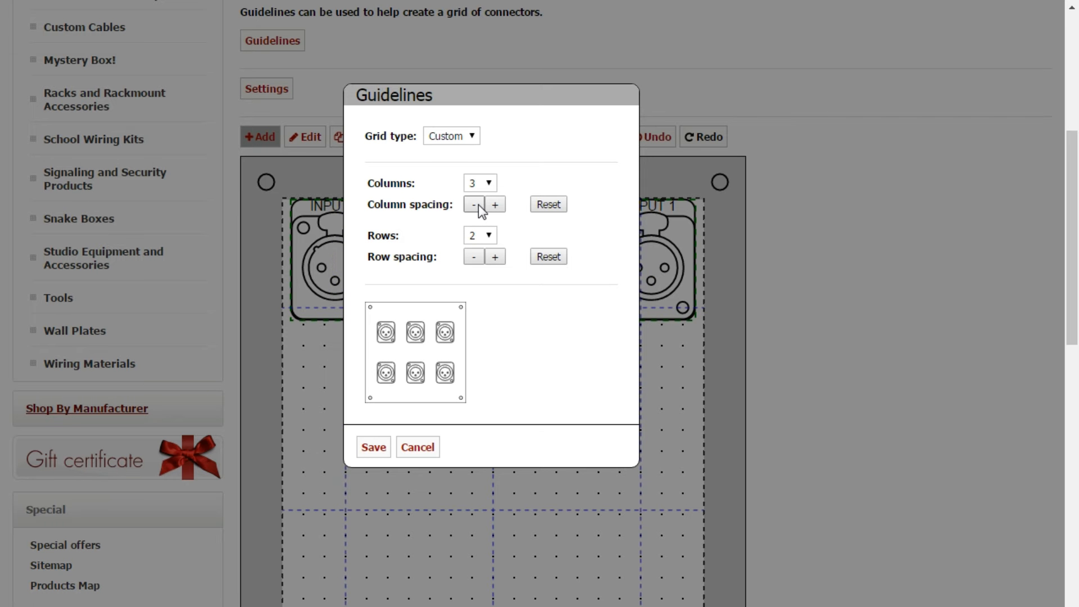
{"action": "left_click", "coordinate": [474, 258]}
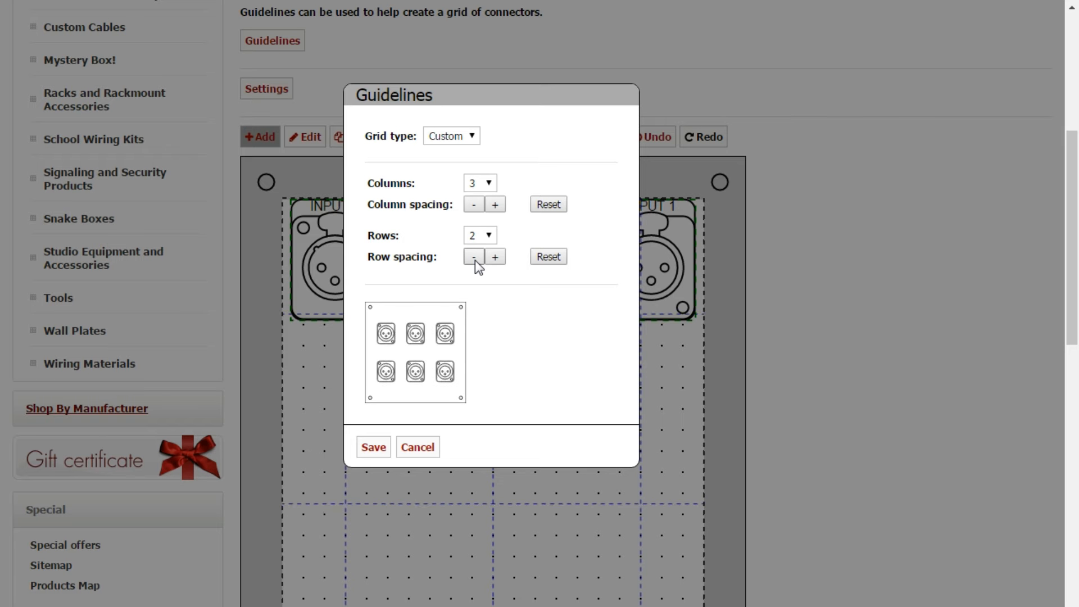
{"action": "left_click", "coordinate": [549, 257]}
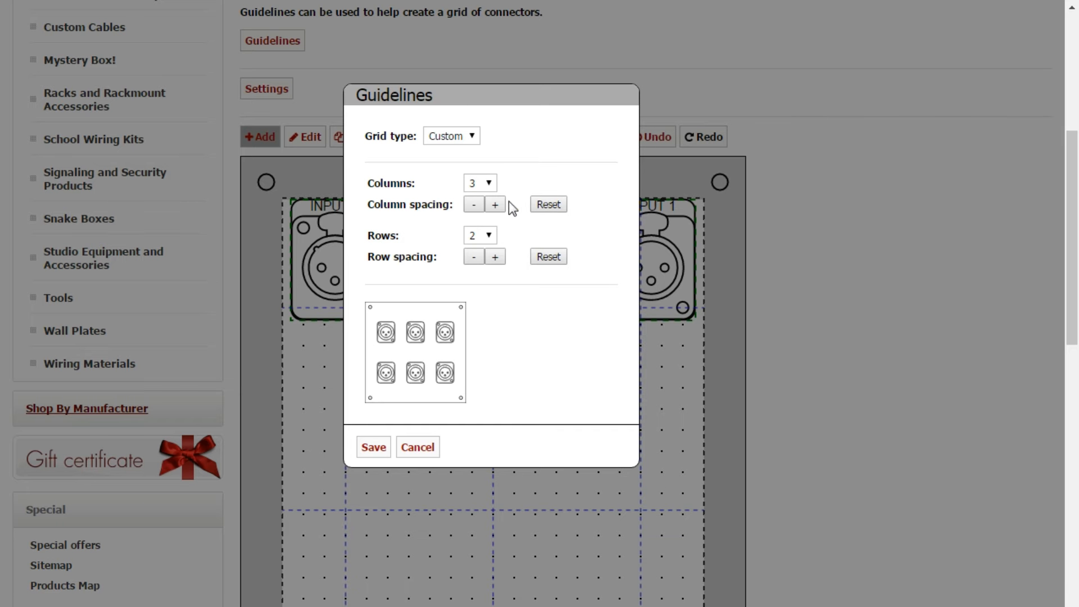
{"action": "left_click", "coordinate": [373, 447]}
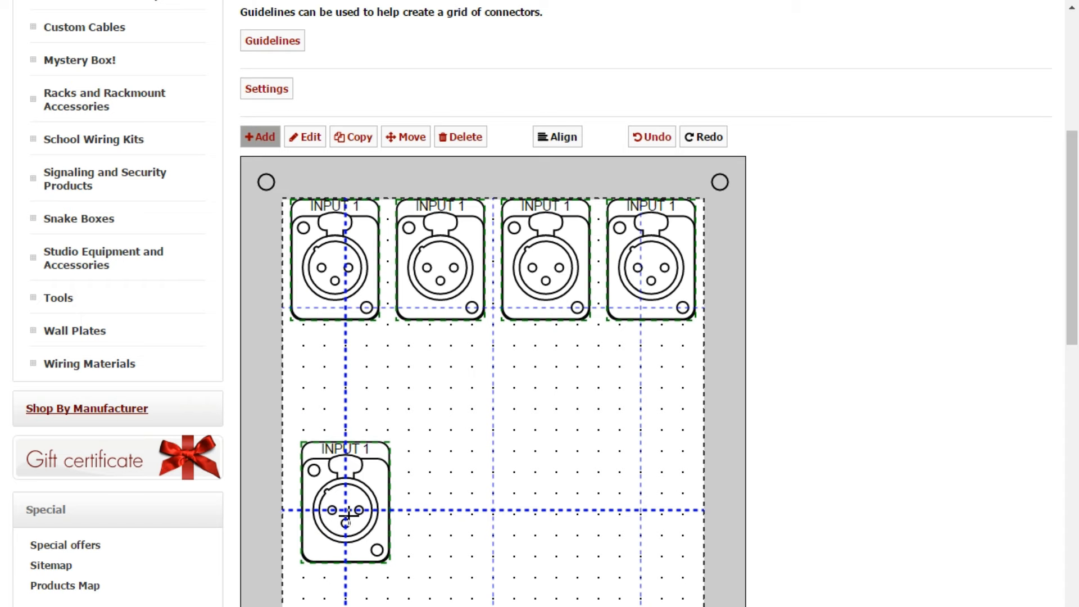
Place three more INPUT 1 XLR connectors on the guideline intersections of the custom grid's lower row.
{"action": "left_click", "coordinate": [348, 514]}
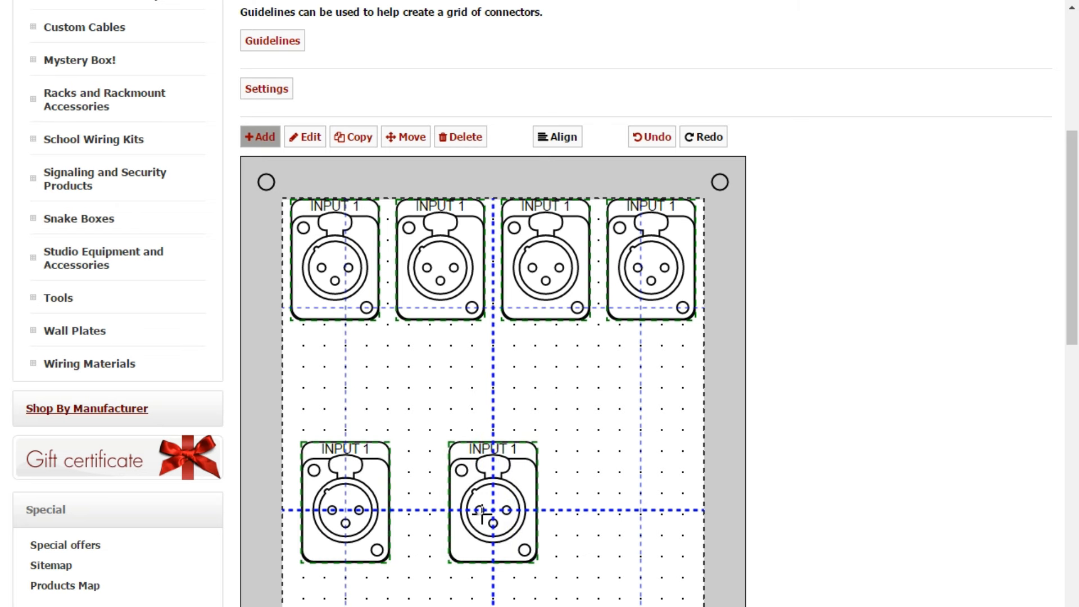
{"action": "left_click", "coordinate": [482, 515]}
{"action": "left_click", "coordinate": [638, 520]}
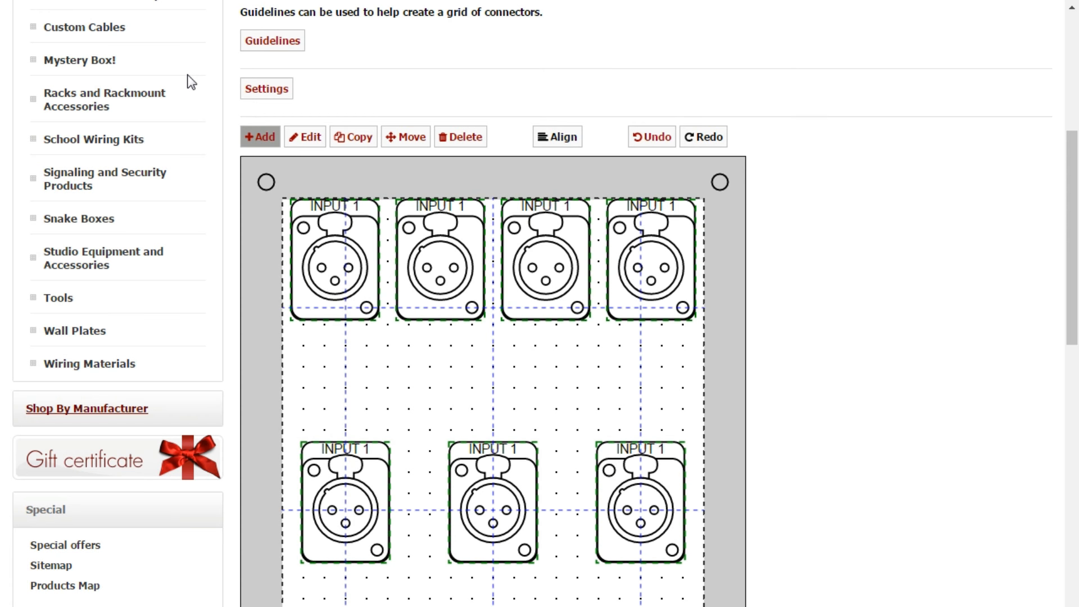
Remove the guidelines from the panel by setting the grid type to None and saving.
{"action": "left_click", "coordinate": [265, 43]}
{"action": "left_click", "coordinate": [433, 106]}
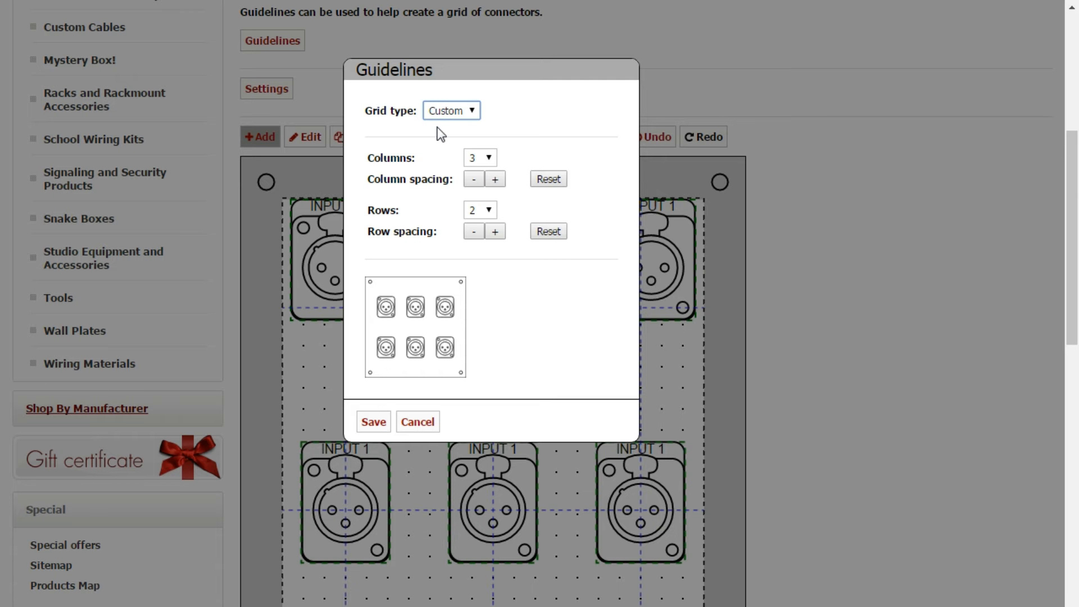
{"action": "left_click", "coordinate": [441, 133]}
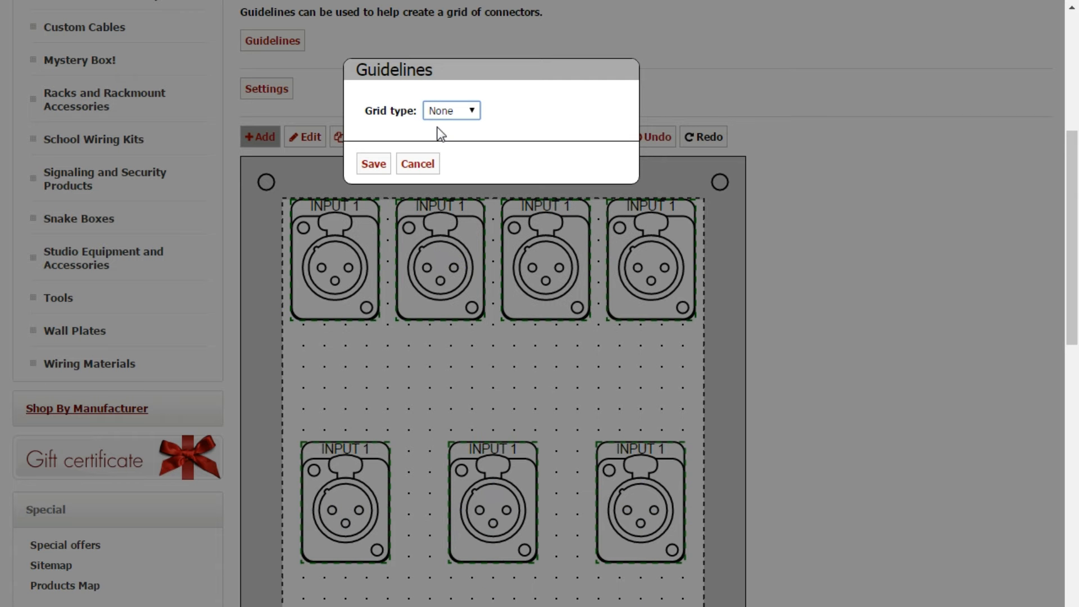
{"action": "left_click", "coordinate": [374, 163]}
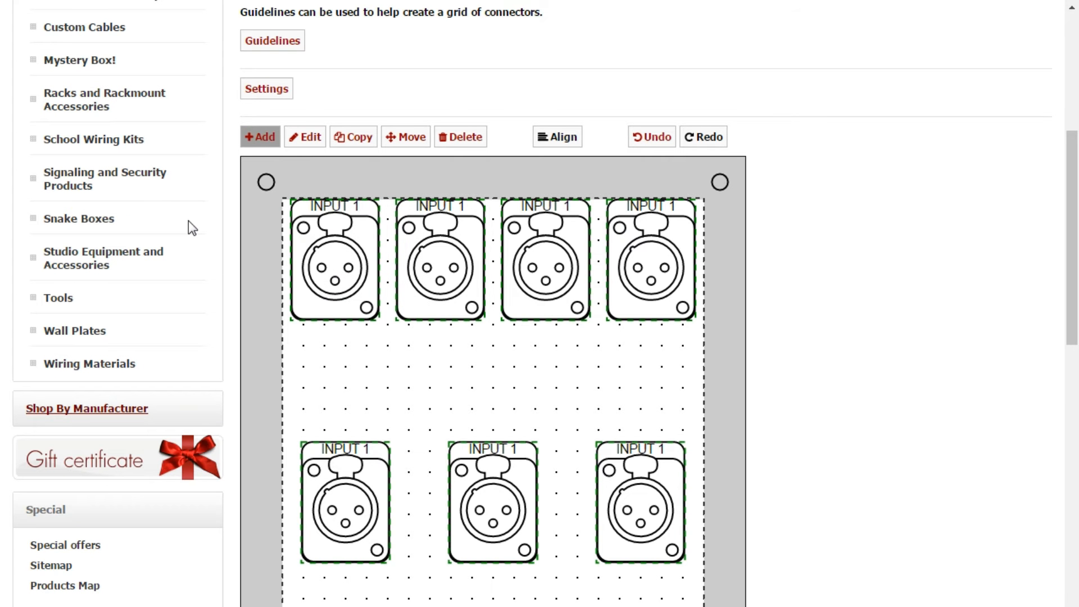
Generate a link to this exact panel design for future reference.
{"action": "scroll", "coordinate": [187, 221], "scroll_direction": "down", "scroll_amount": 3}
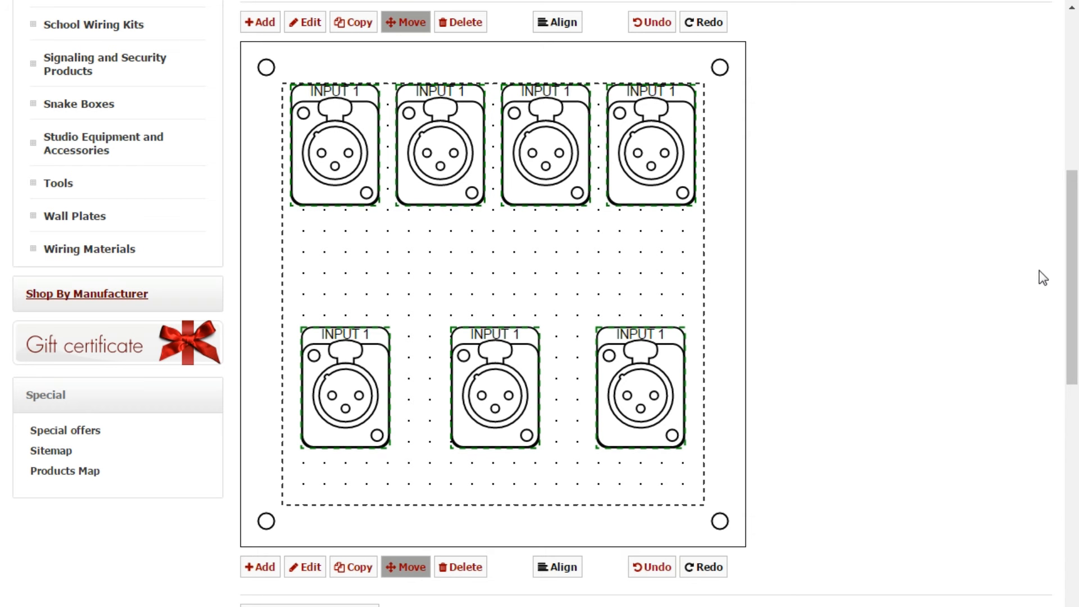
{"action": "left_click_drag", "start_coordinate": [1072, 272], "coordinate": [1072, 385]}
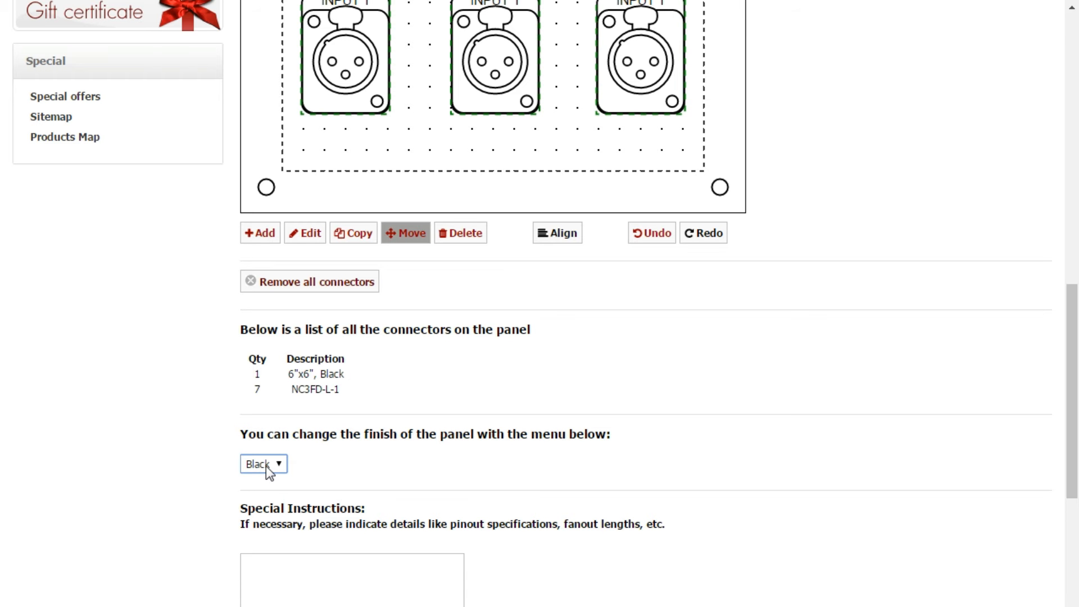
{"action": "left_click_drag", "start_coordinate": [1073, 311], "coordinate": [1074, 375]}
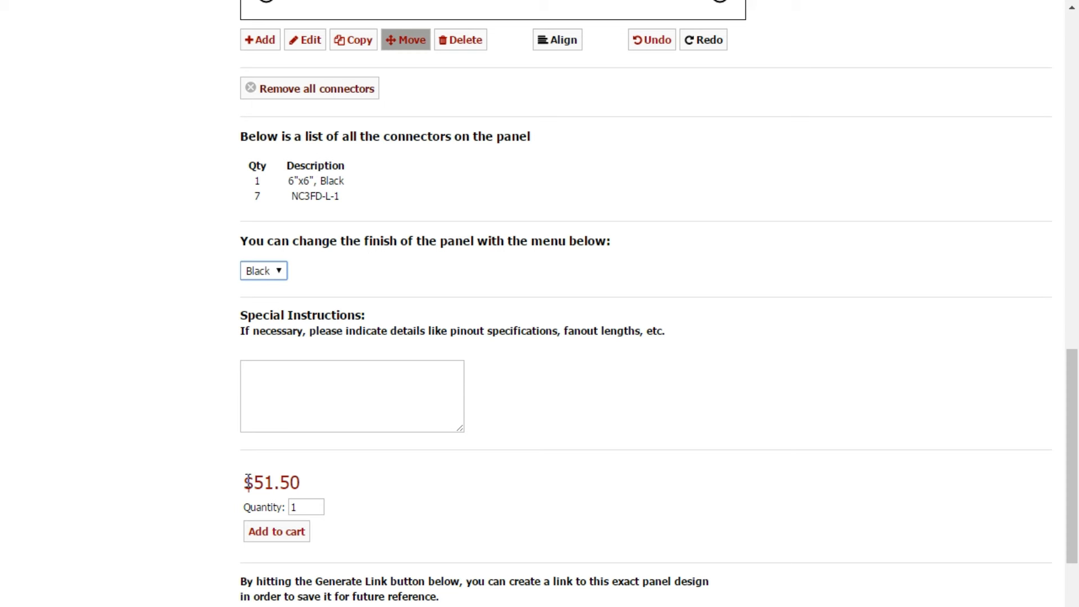
{"action": "scroll", "coordinate": [223, 470], "scroll_direction": "down", "scroll_amount": 3}
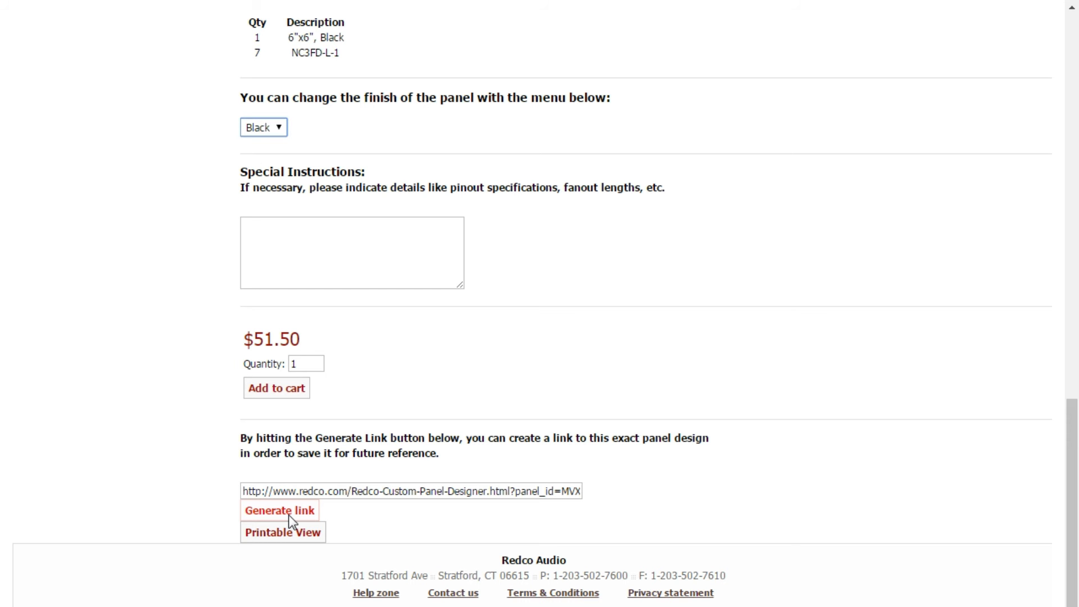
{"action": "left_click", "coordinate": [280, 513]}
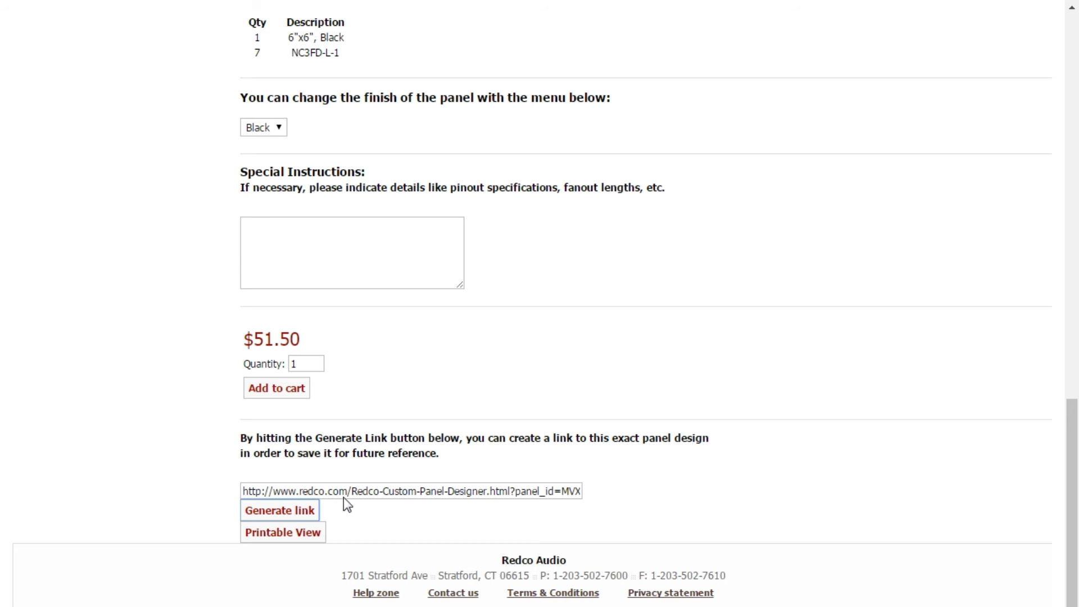